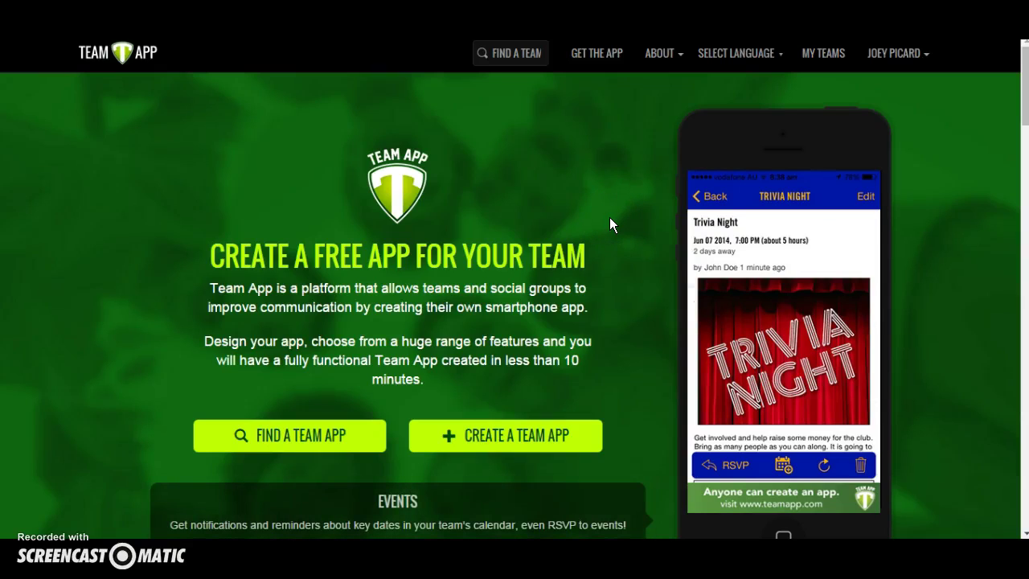
Open the list of teams that belong to the signed-in account.
left_click(667, 230)
left_click(833, 58)
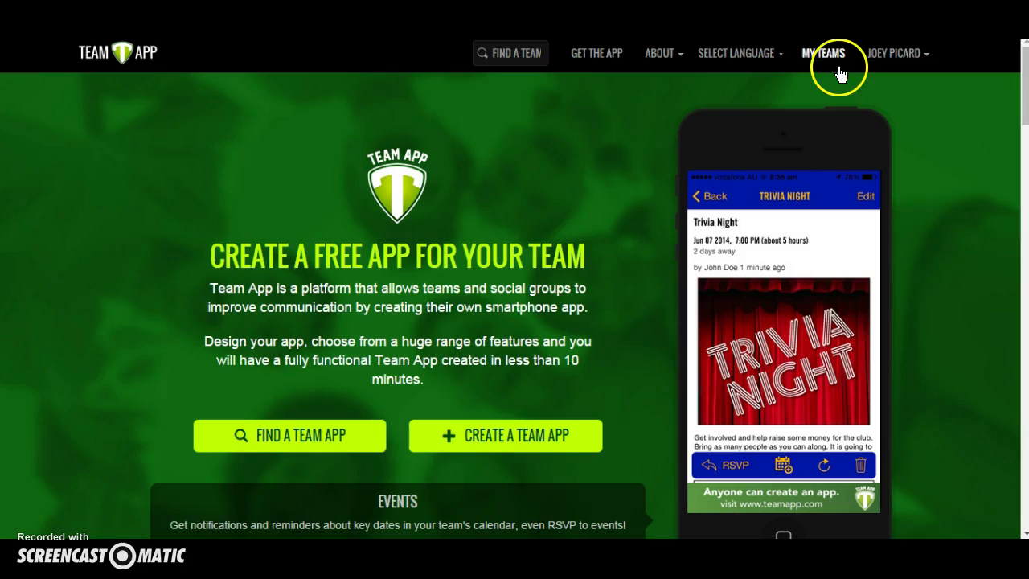
left_click(766, 193)
left_click(653, 238)
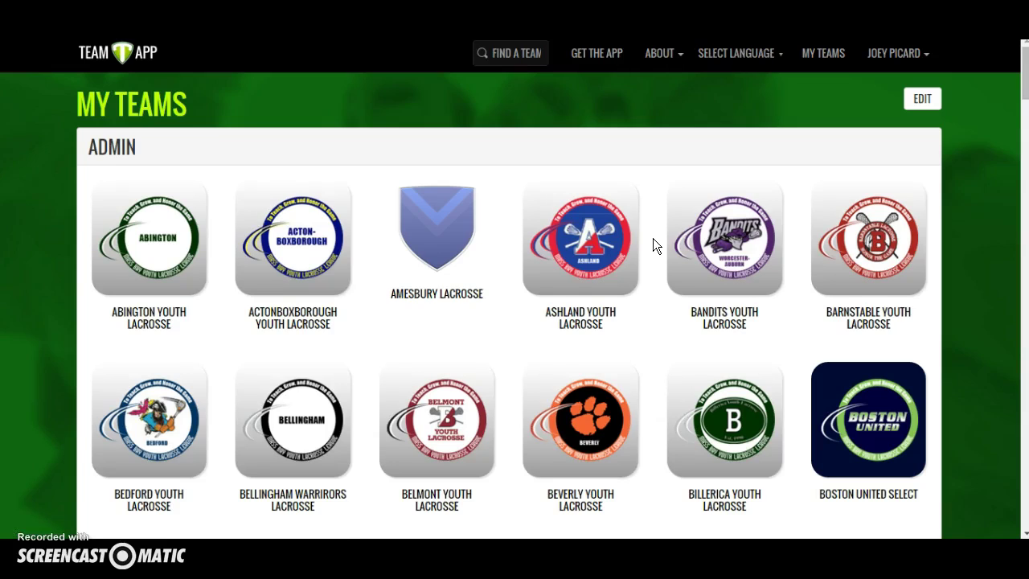
Find the Laxtown team among the administered teams and open its site.
left_click(521, 317)
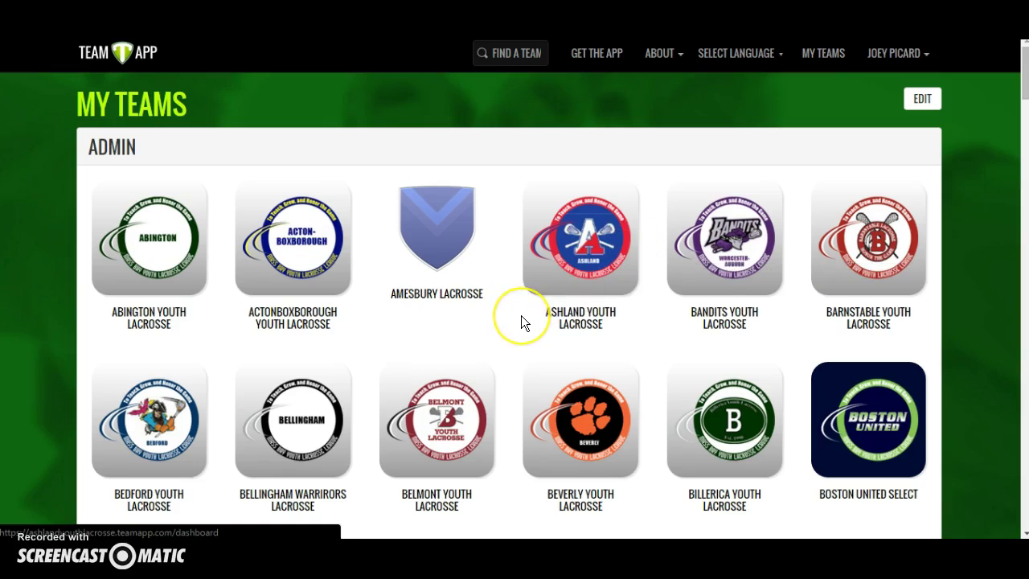
scroll(521, 318, "down", 3)
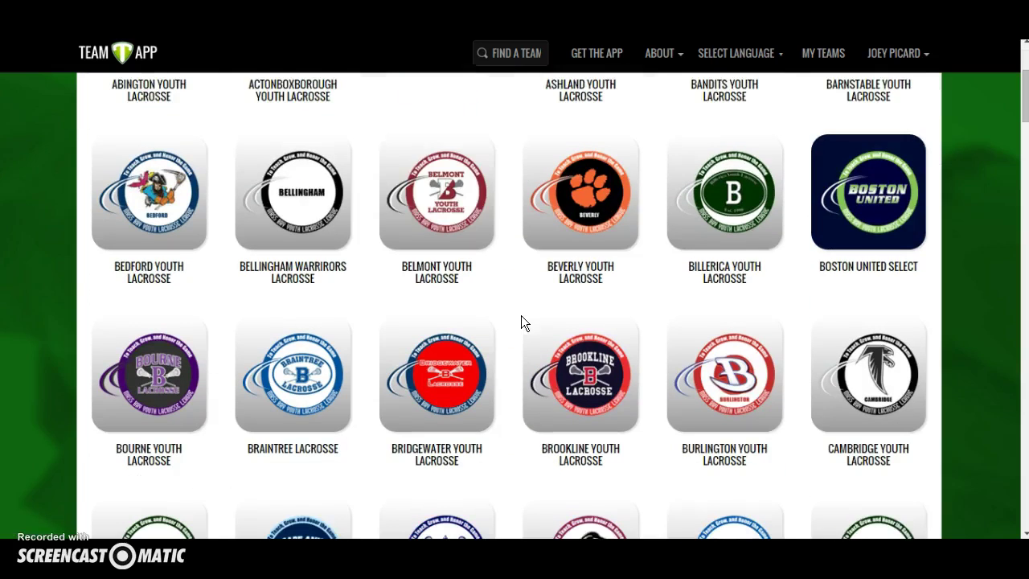
scroll(555, 290, "down", 2)
scroll(591, 241, "down", 2)
scroll(591, 241, "down", 3)
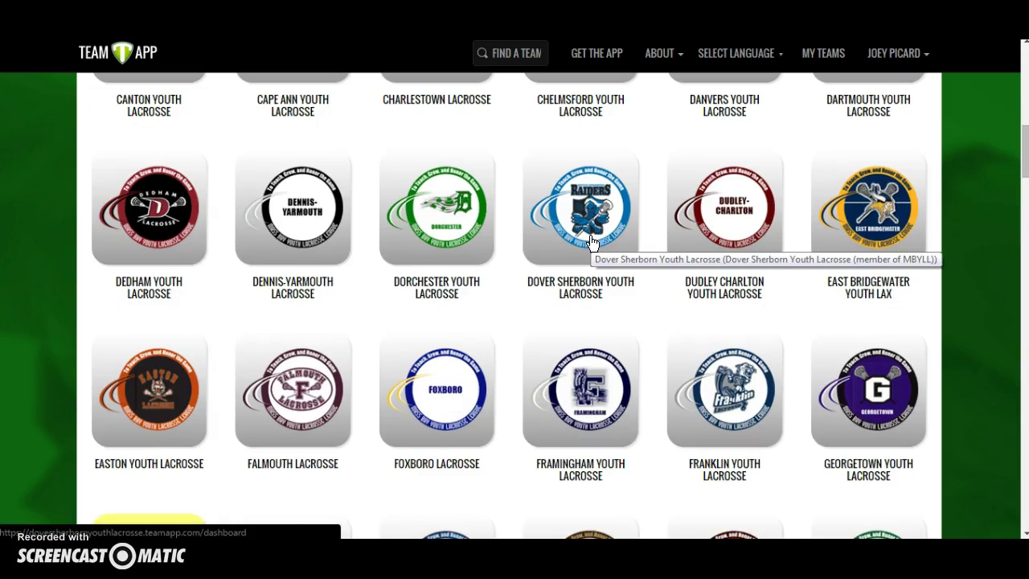
scroll(591, 241, "down", 4)
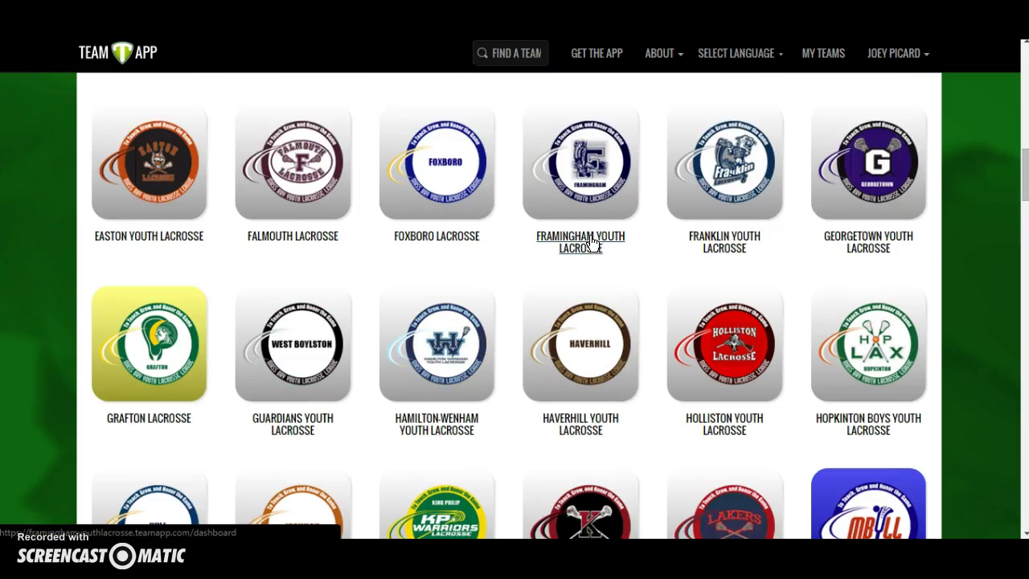
scroll(595, 240, "down", 3)
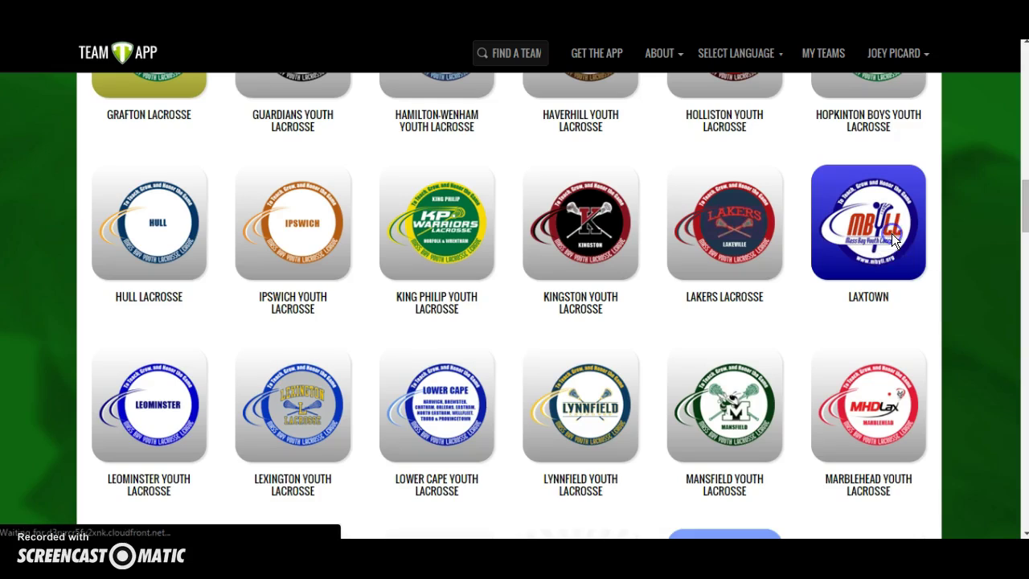
left_click(820, 267)
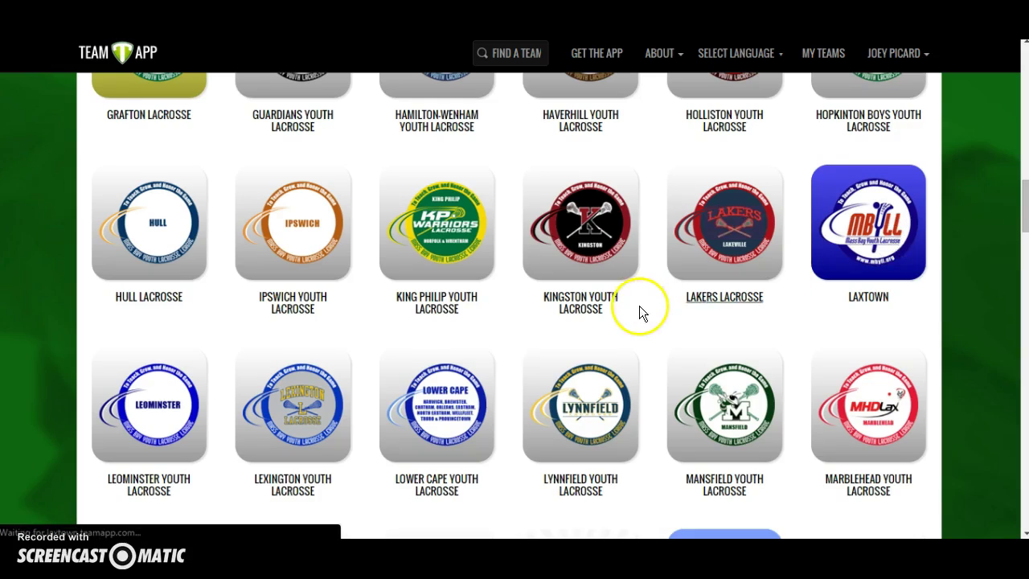
left_click(220, 106)
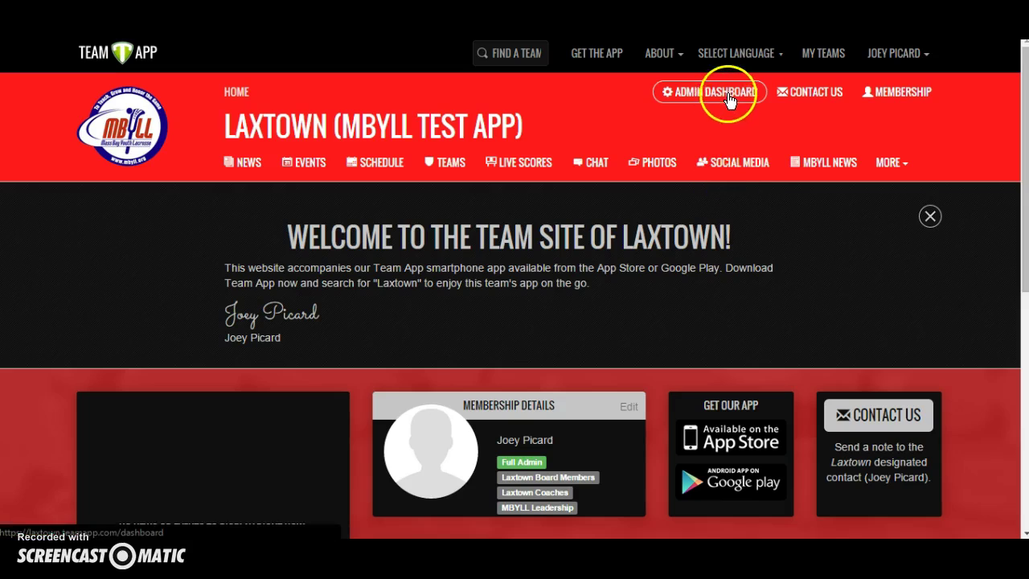
Open Laxtown's admin dashboard and review its button management list and app preview.
left_click(670, 95)
scroll(699, 257, "down", 2)
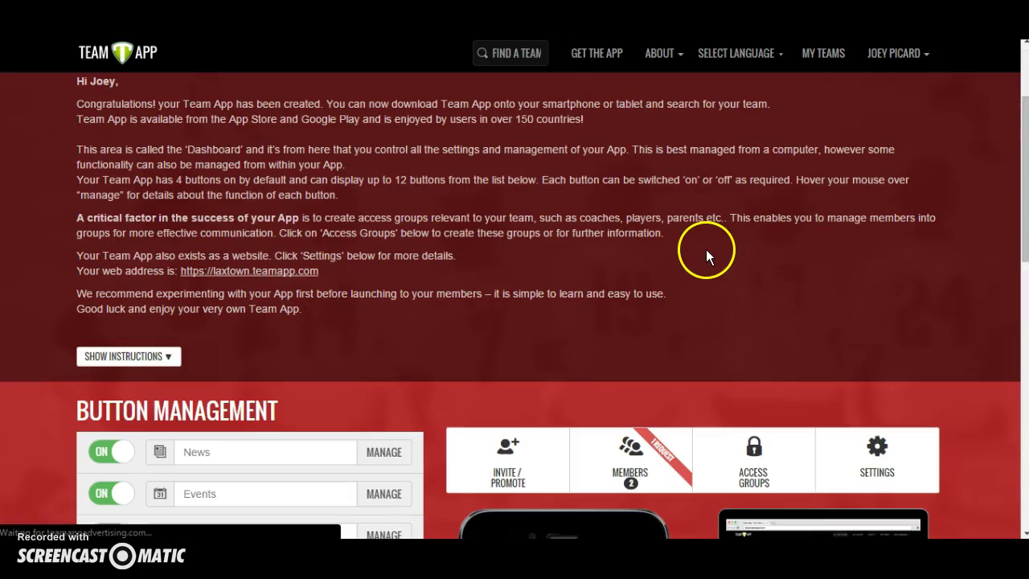
scroll(714, 244, "down", 4)
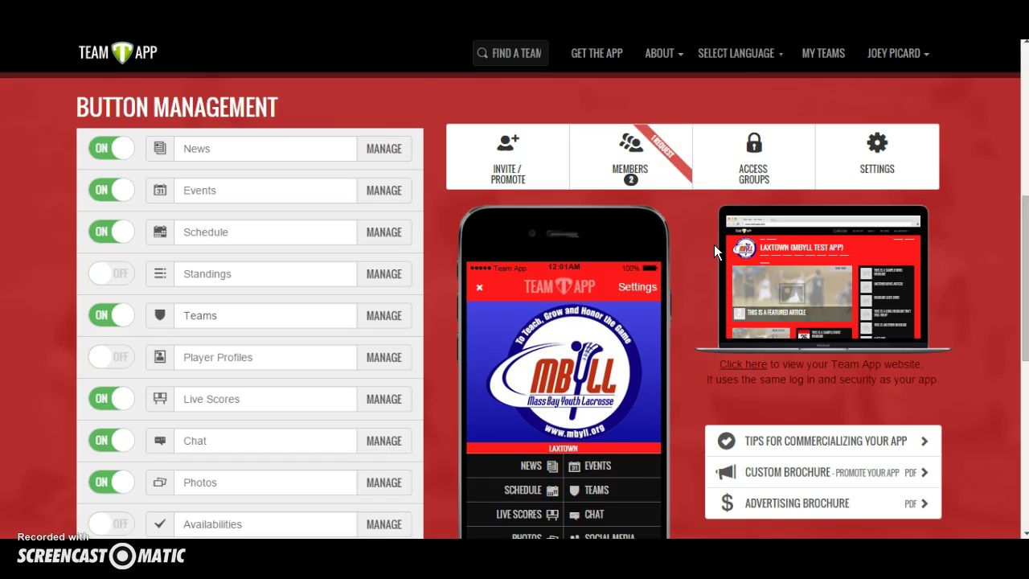
scroll(714, 244, "down", 1)
scroll(691, 242, "down", 1)
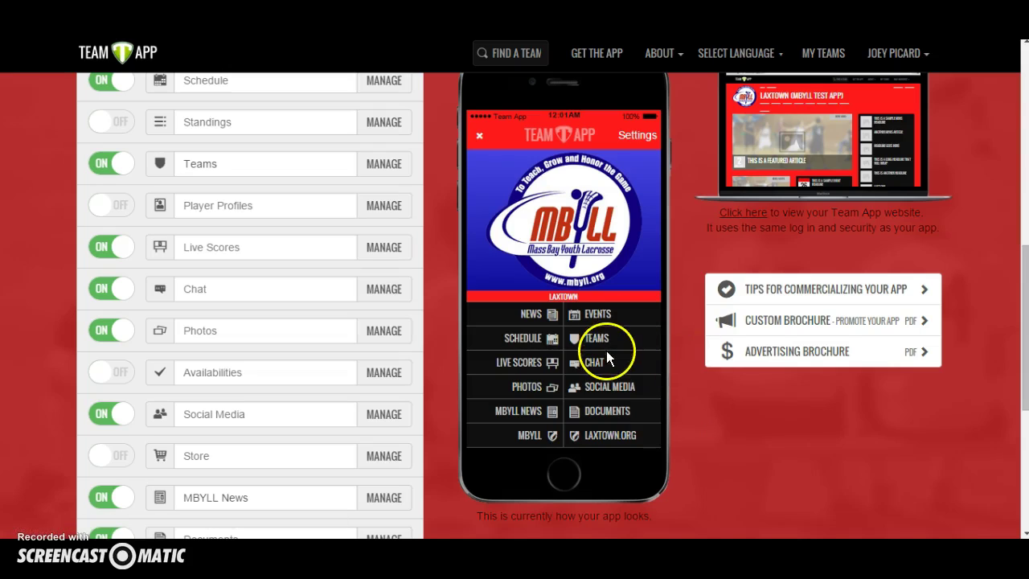
Open the Access Groups settings from the dashboard and bring up the access group list.
scroll(677, 265, "up", 3)
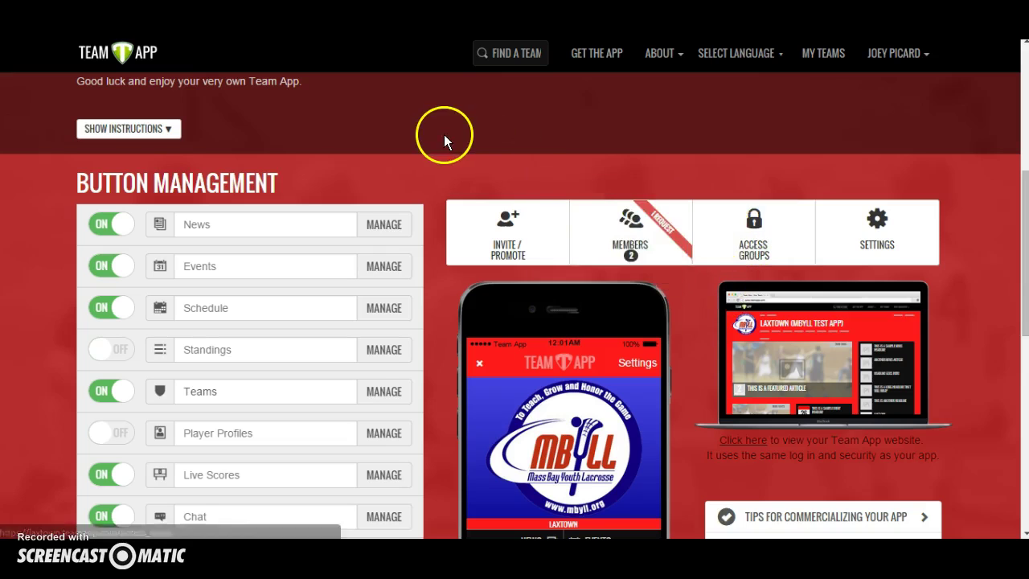
scroll(443, 134, "up", 5)
scroll(685, 190, "down", 5)
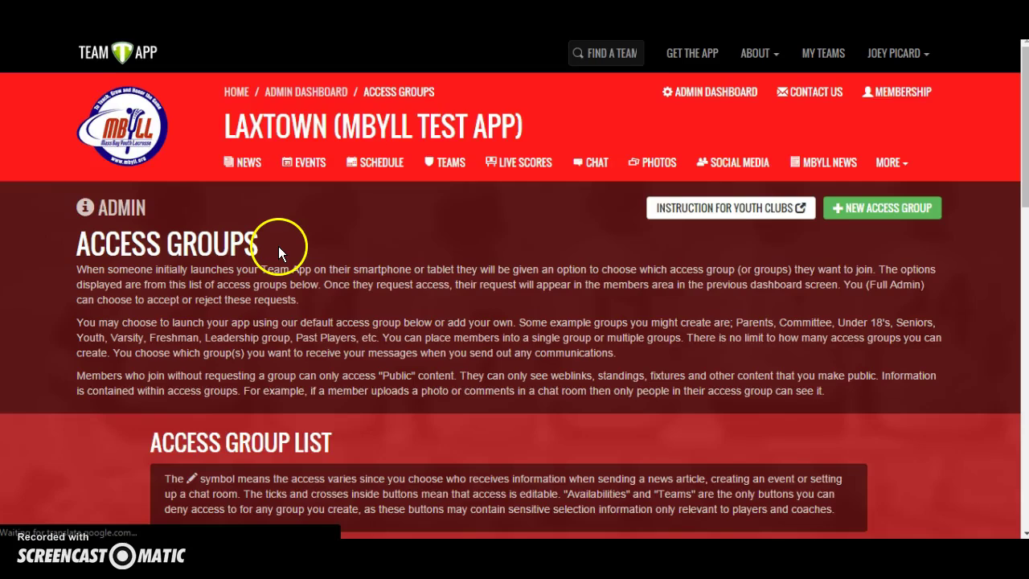
scroll(278, 246, "down", 5)
scroll(304, 238, "down", 3)
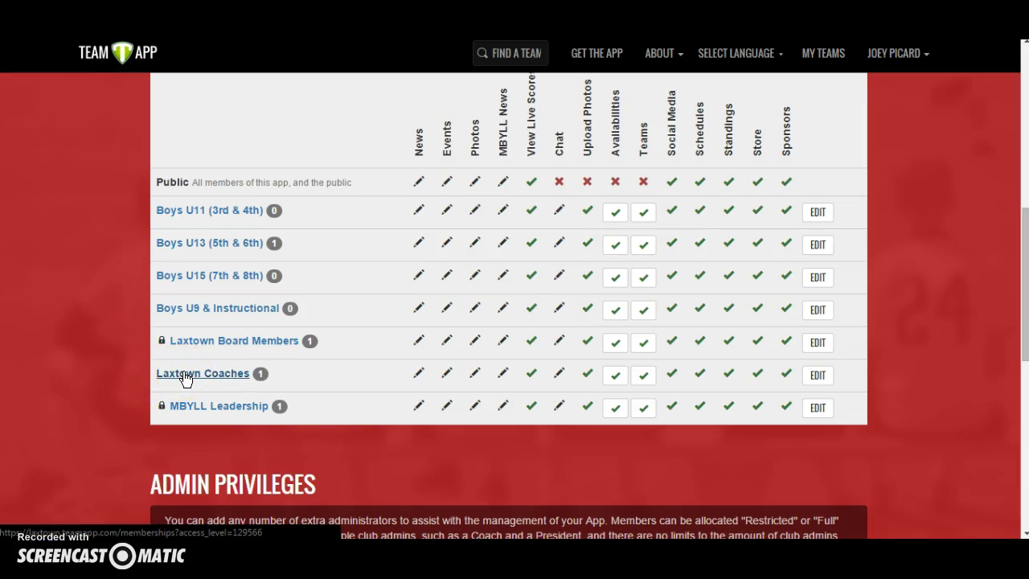
Turn off Auto Approve Access Requests for the Laxtown Coaches access group and save it.
left_click(818, 376)
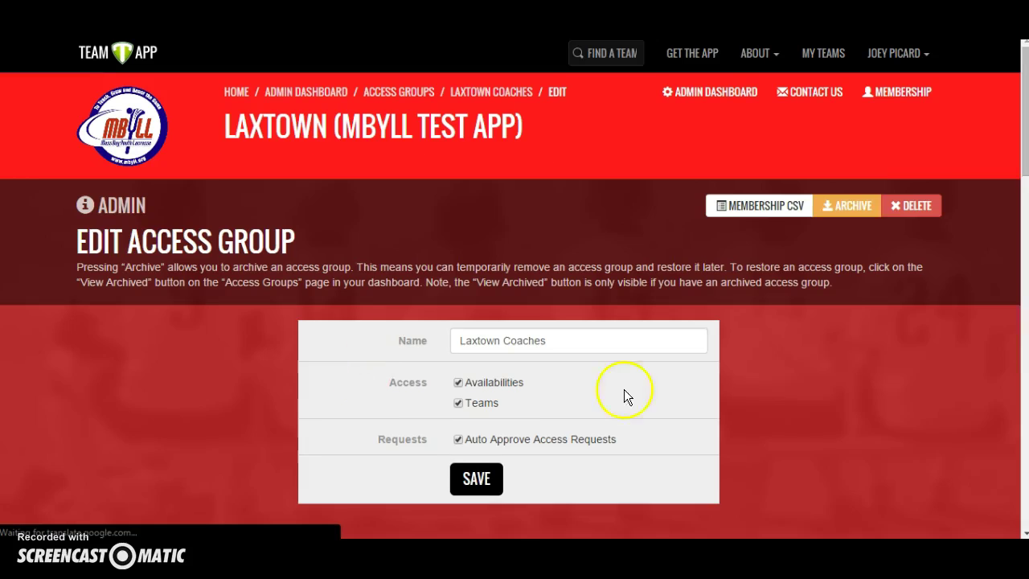
scroll(858, 374, "down", 1)
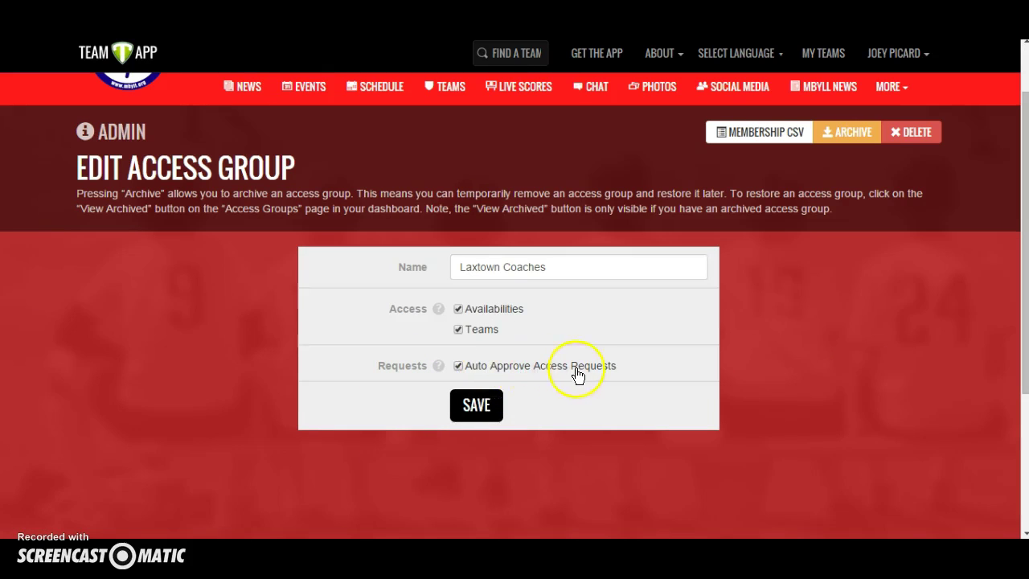
left_click(458, 366)
left_click(479, 404)
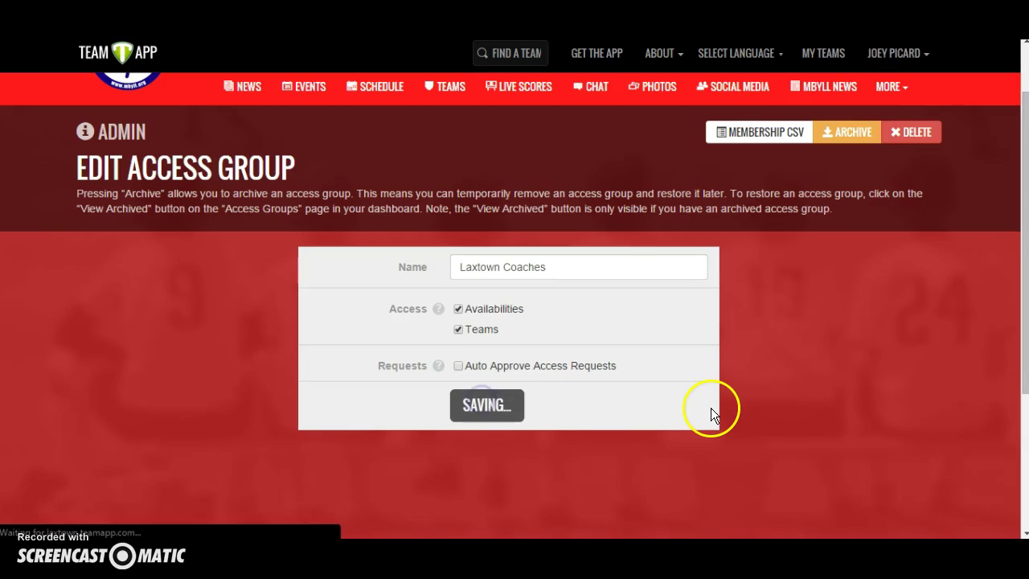
Delete the Boys U9 & Instructional access group and check the access group list.
scroll(211, 325, "down", 7)
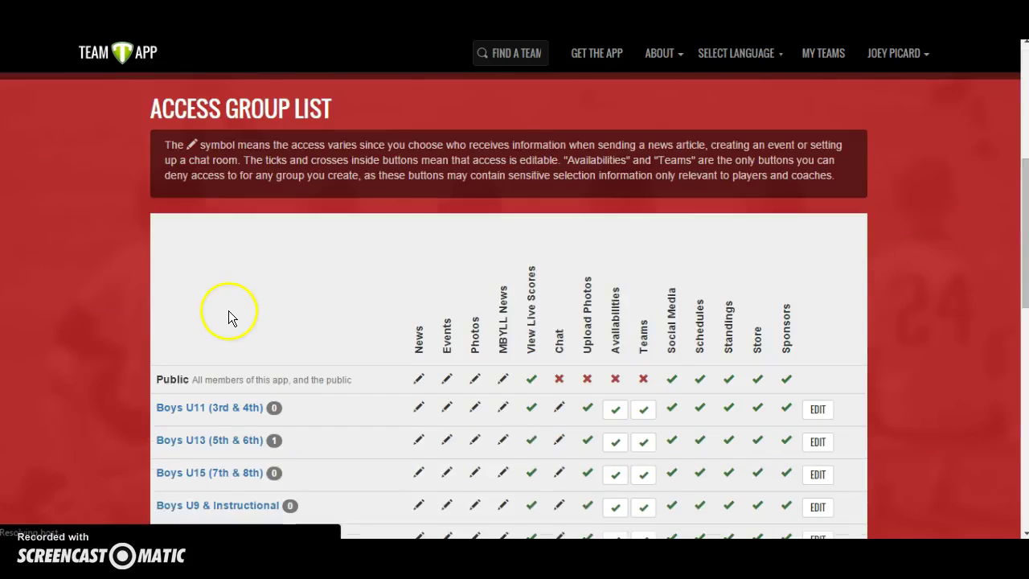
scroll(191, 423, "down", 1)
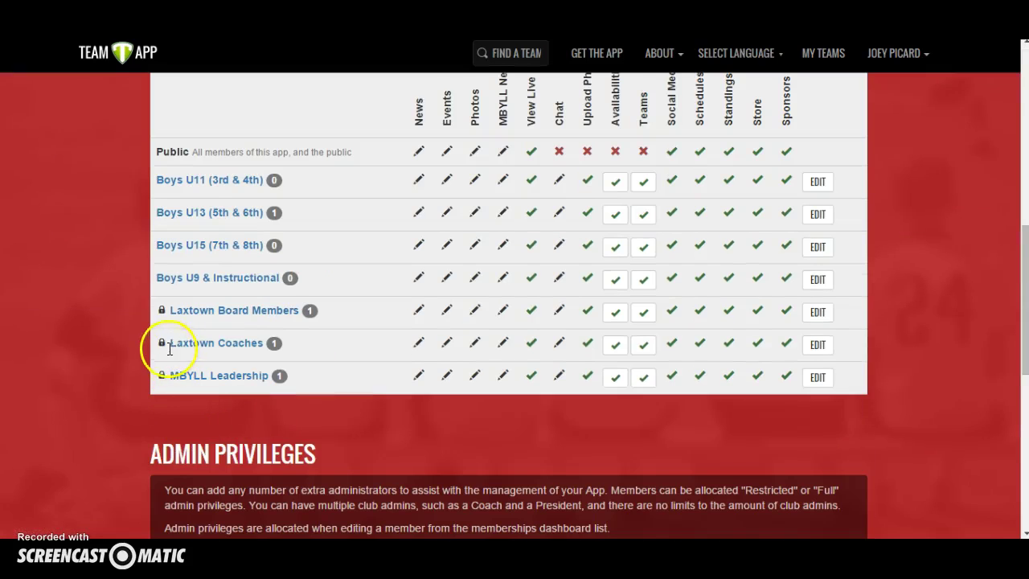
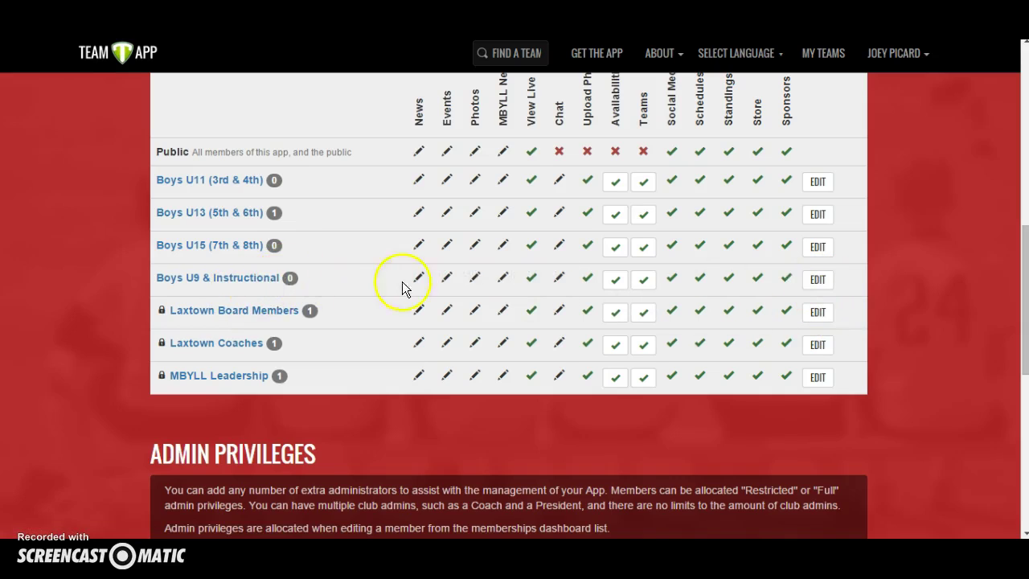
left_click(818, 279)
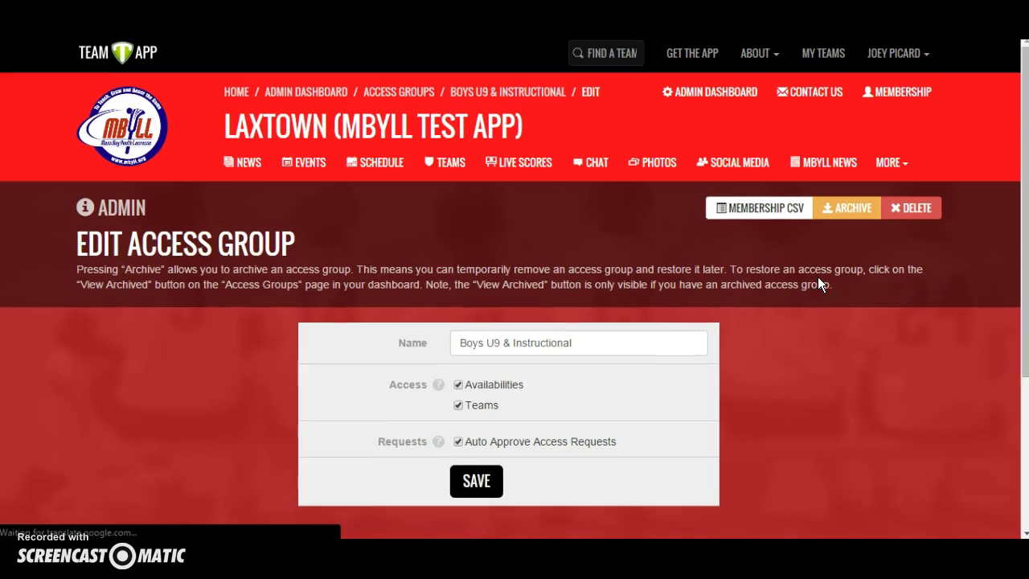
scroll(819, 285, "down", 1)
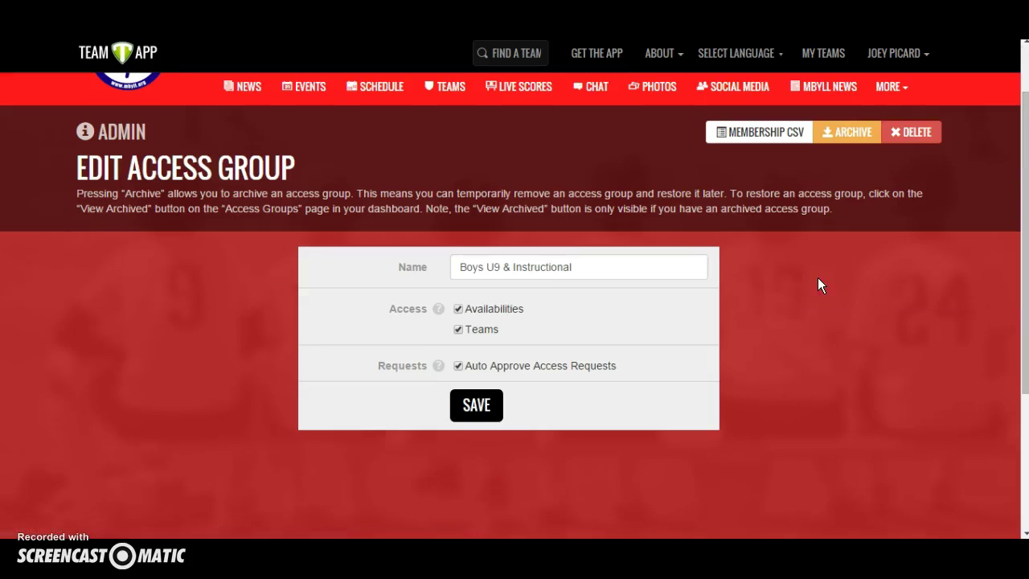
left_click(917, 140)
left_click(550, 113)
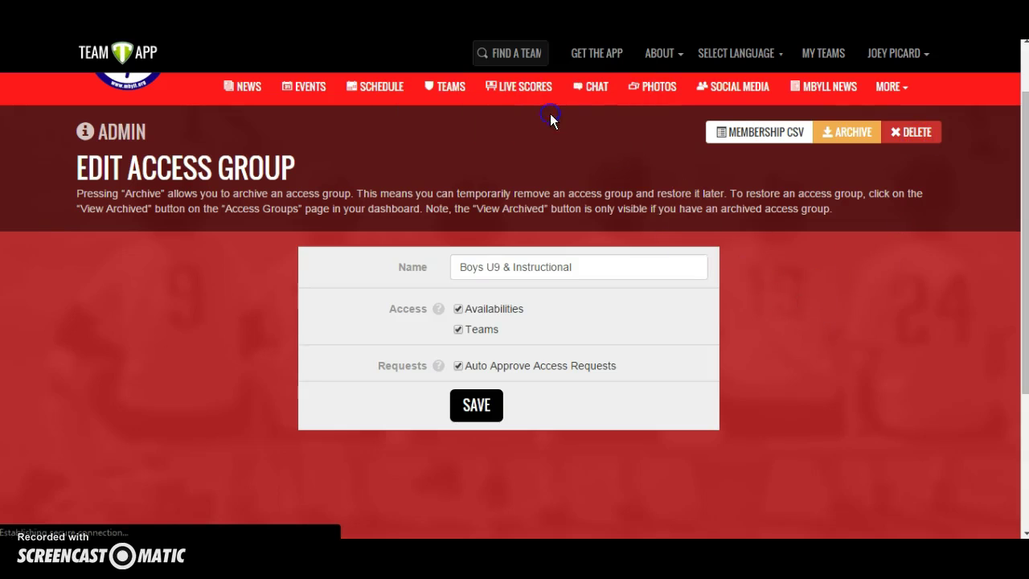
scroll(448, 353, "down", 3)
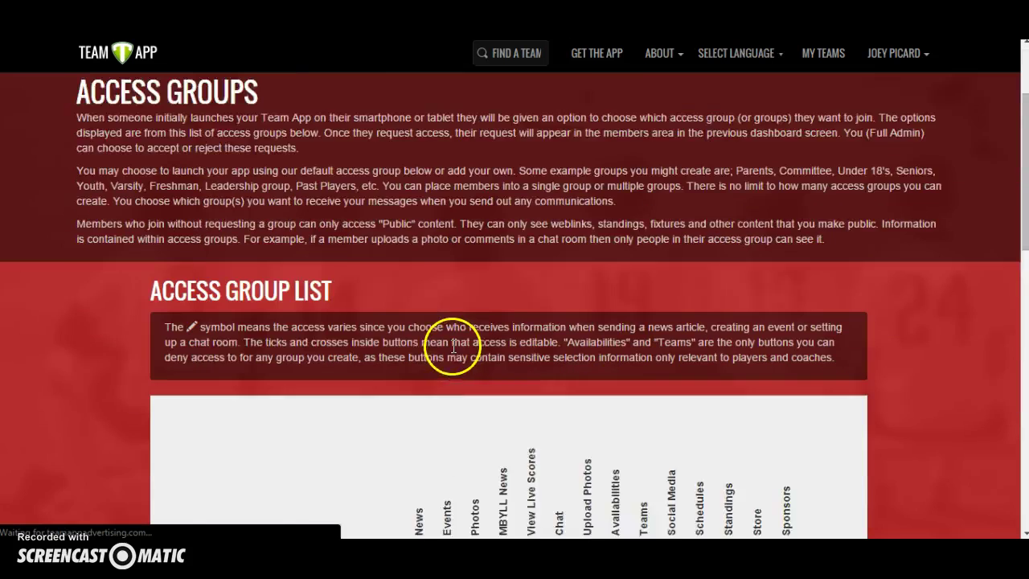
scroll(456, 344, "down", 3)
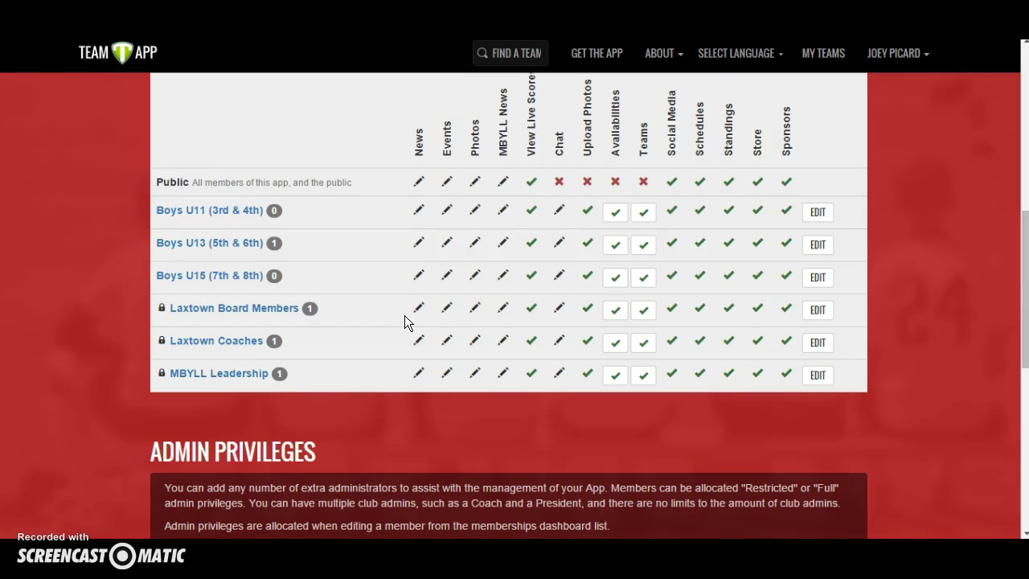
Start a new access group and name it Booster Club.
scroll(405, 314, "up", 1)
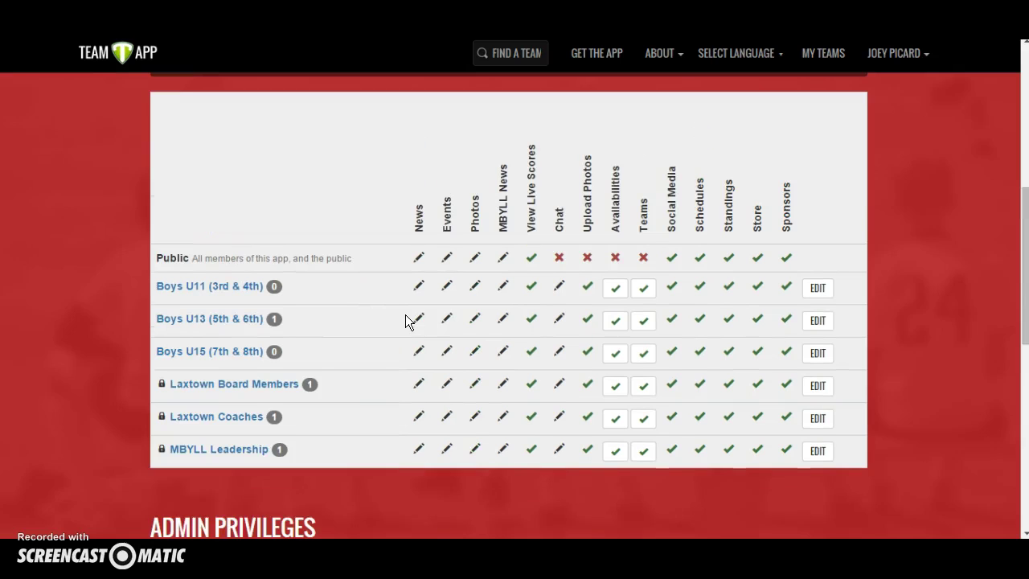
scroll(405, 320, "up", 1)
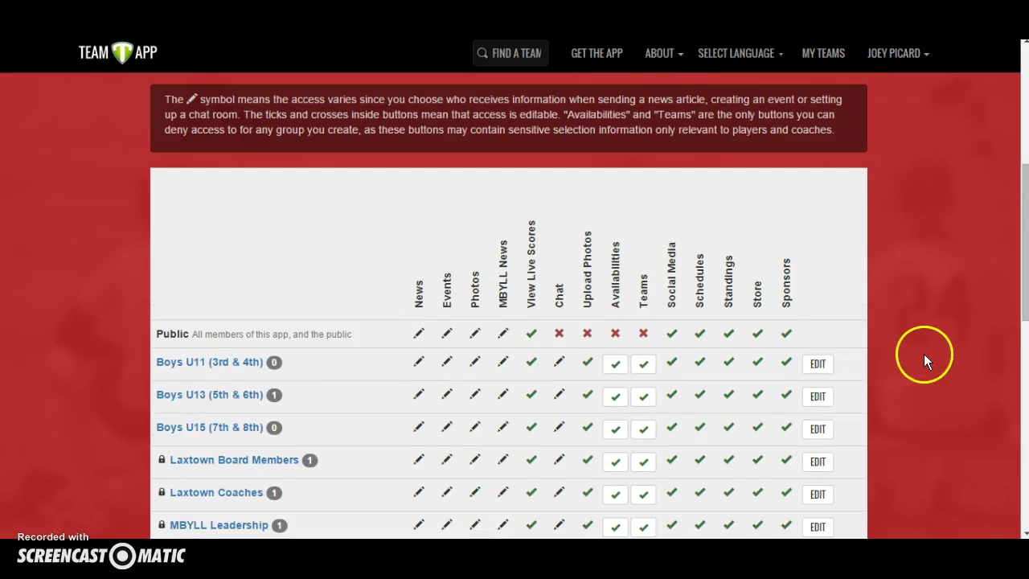
scroll(927, 356, "up", 2)
scroll(927, 358, "up", 2)
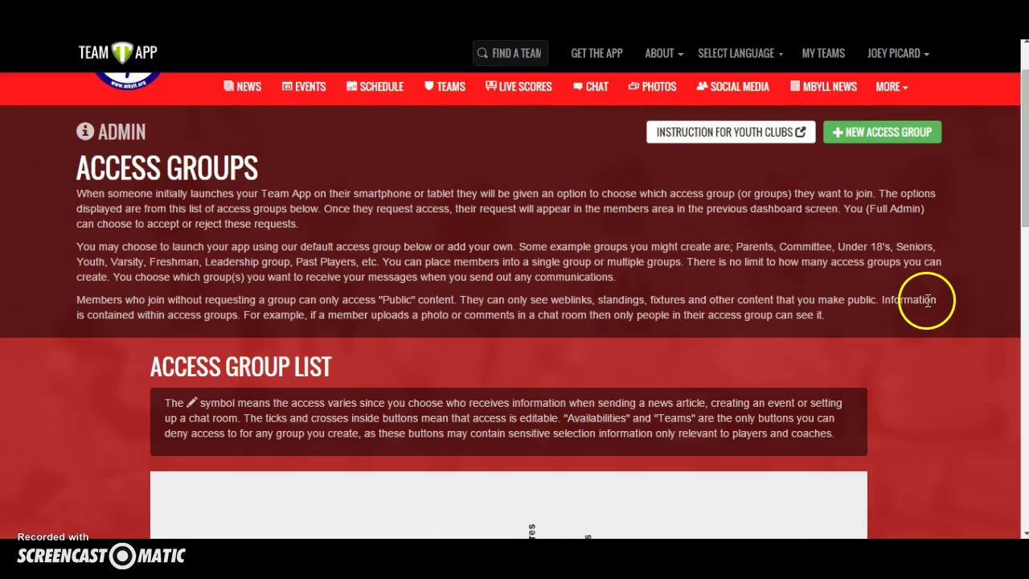
scroll(927, 303, "up", 1)
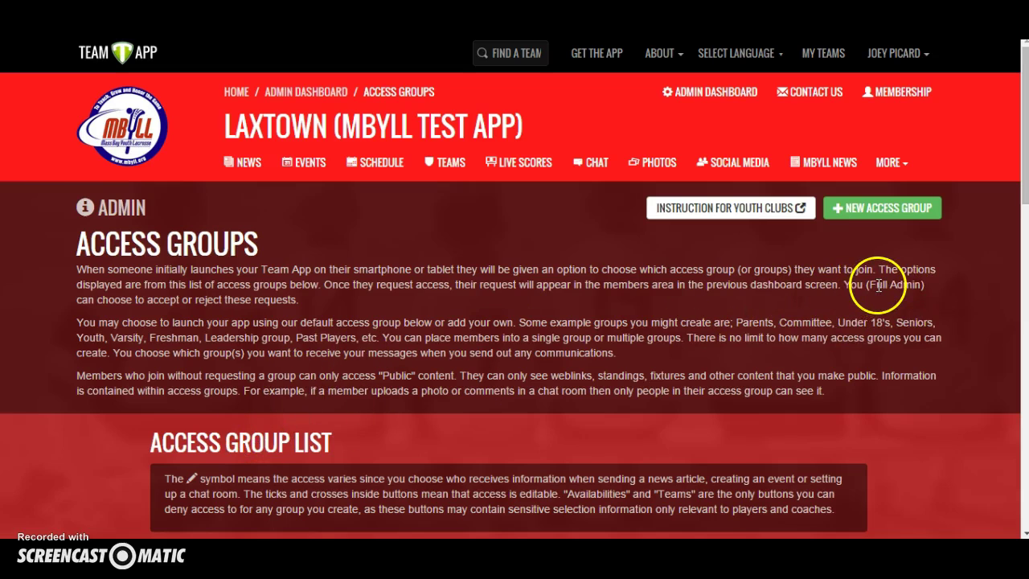
left_click(884, 209)
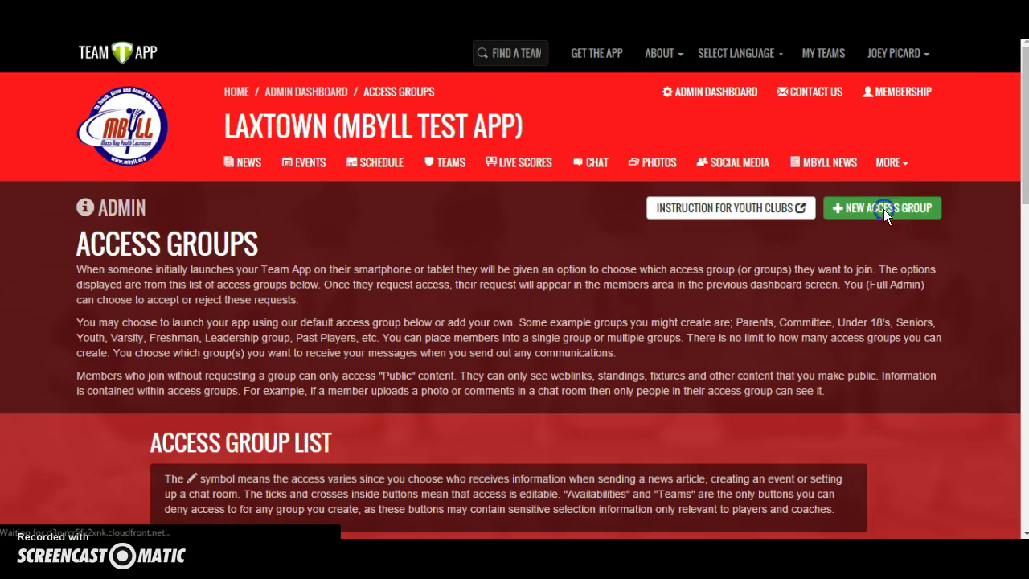
left_click(493, 302)
type("Booster")
left_click(483, 326)
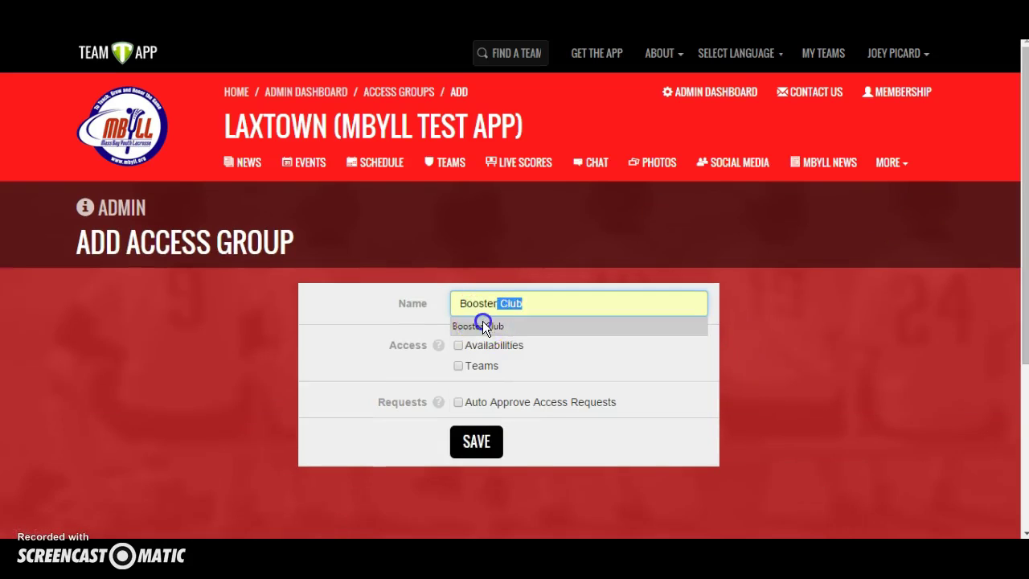
Give the new group access to Availabilities and Teams, leave auto approval off, and save it.
left_click(460, 345)
left_click(459, 367)
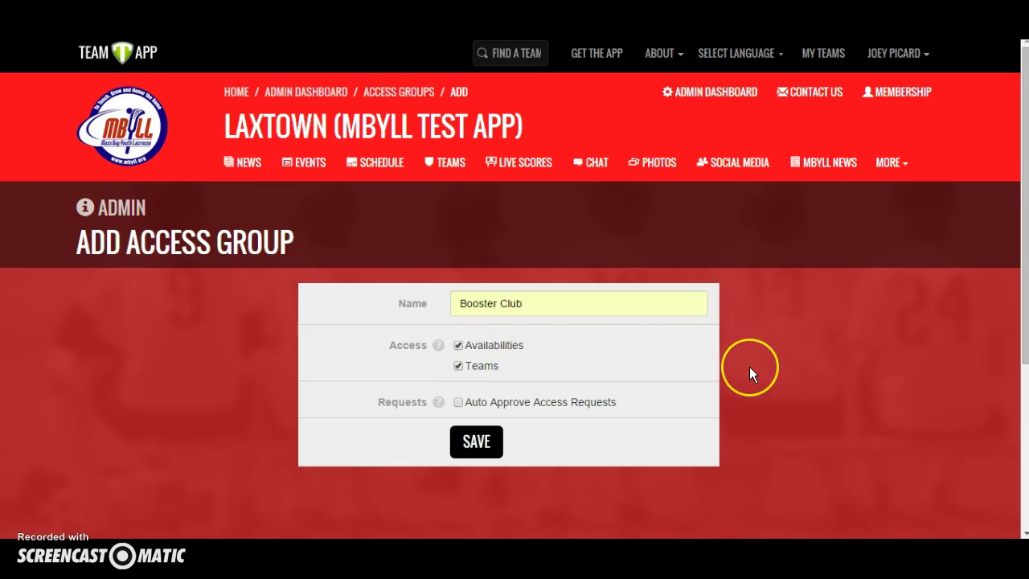
scroll(750, 371, "down", 1)
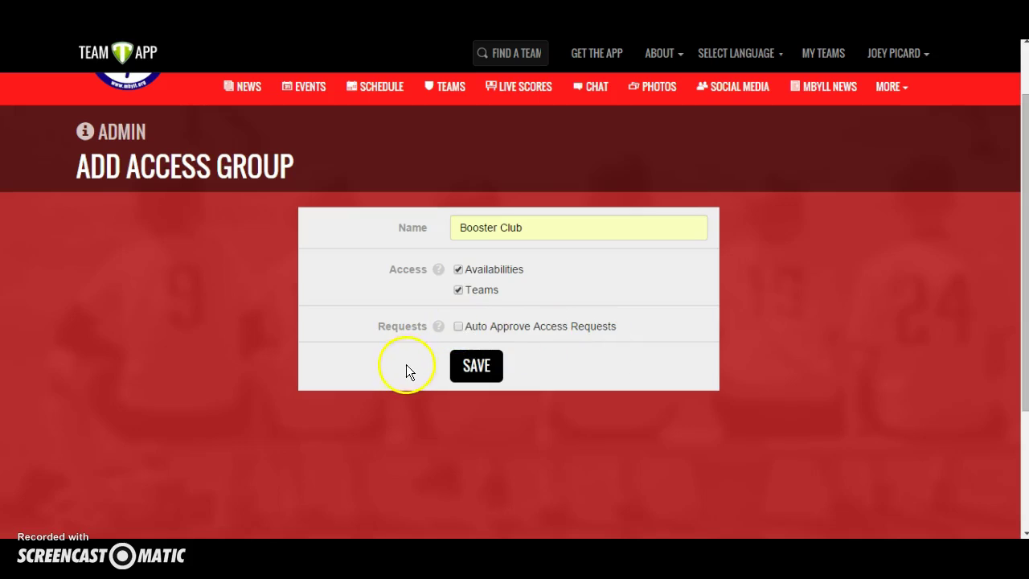
left_click(478, 368)
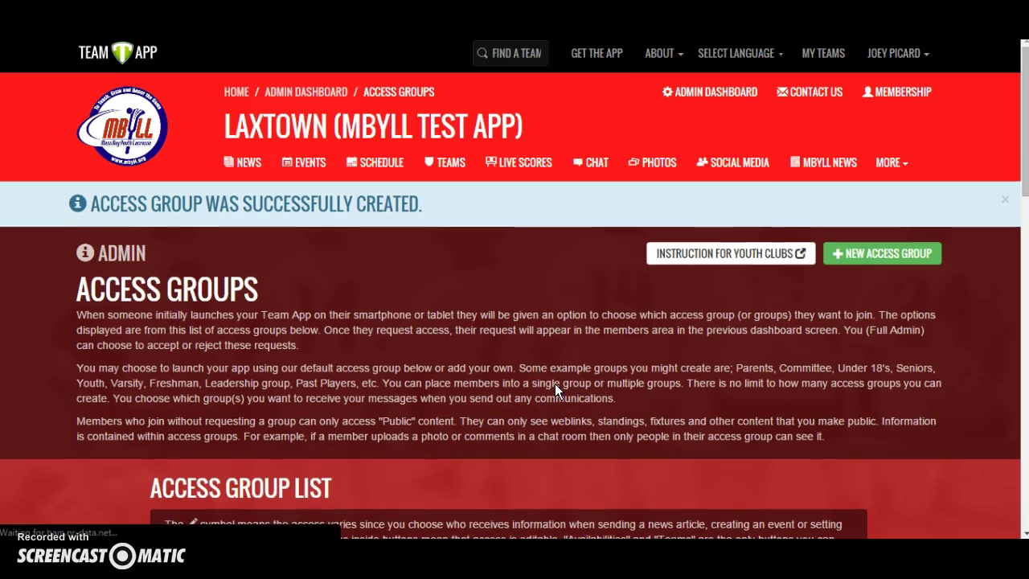
Examine the access group list and the content permissions granted to each group, including Booster Club.
scroll(555, 383, "down", 7)
scroll(555, 374, "down", 1)
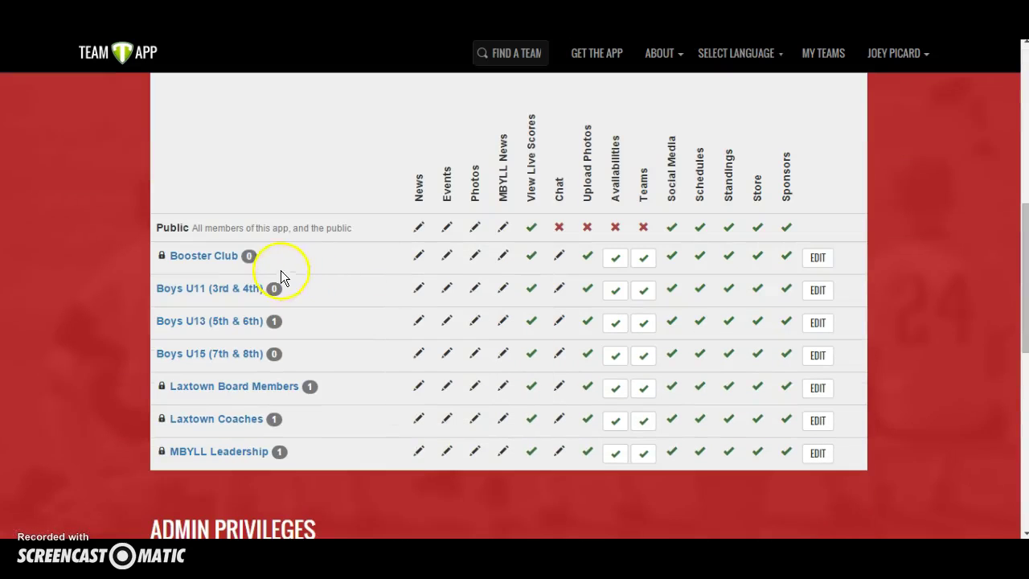
mouse_move(421, 304)
scroll(420, 304, "down", 1)
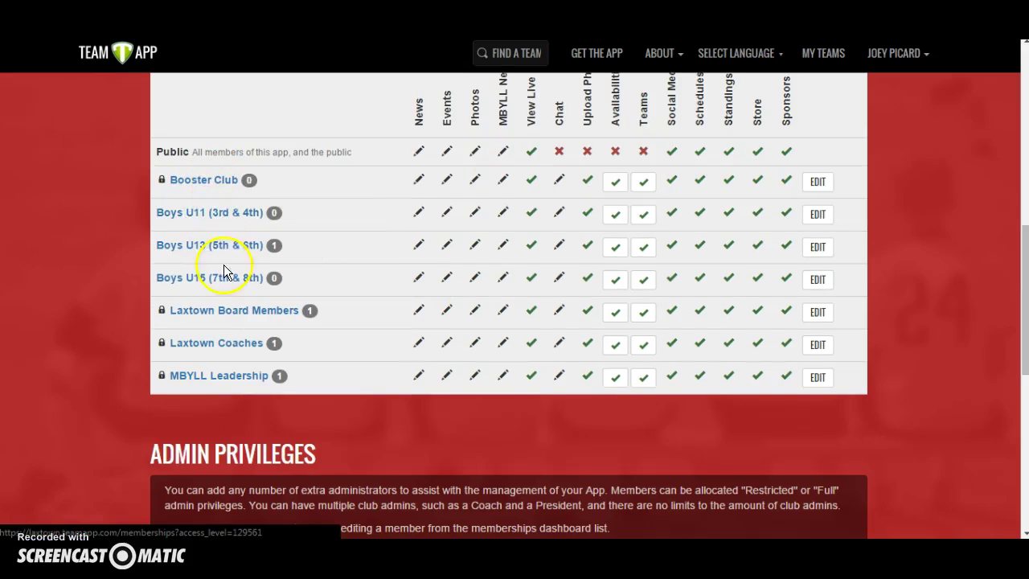
scroll(330, 290, "up", 1)
mouse_move(571, 256)
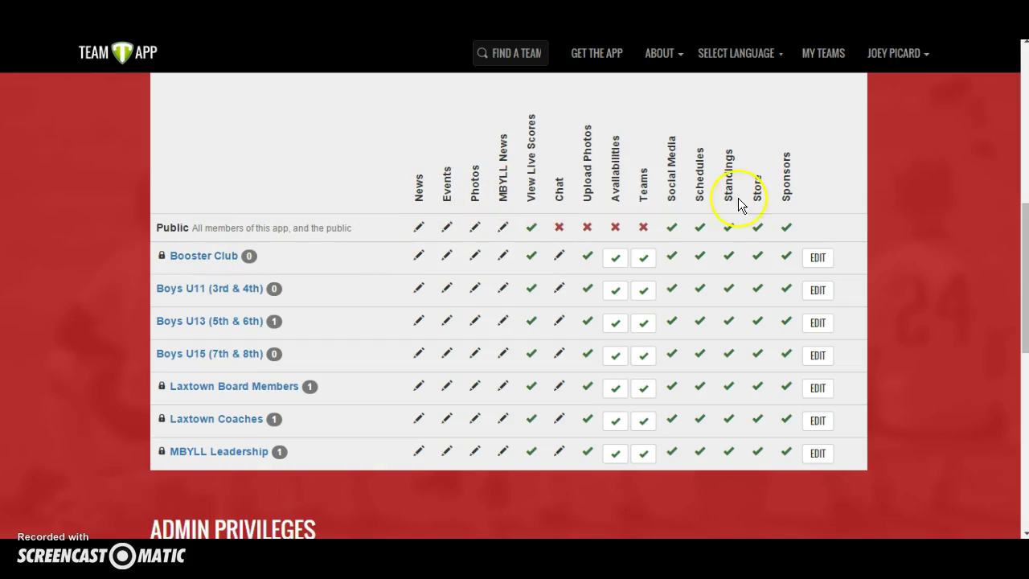
Review the admin privileges section comparing Full and Restricted Admins, cancelling the unrelated file-run security warning.
scroll(872, 265, "down", 5)
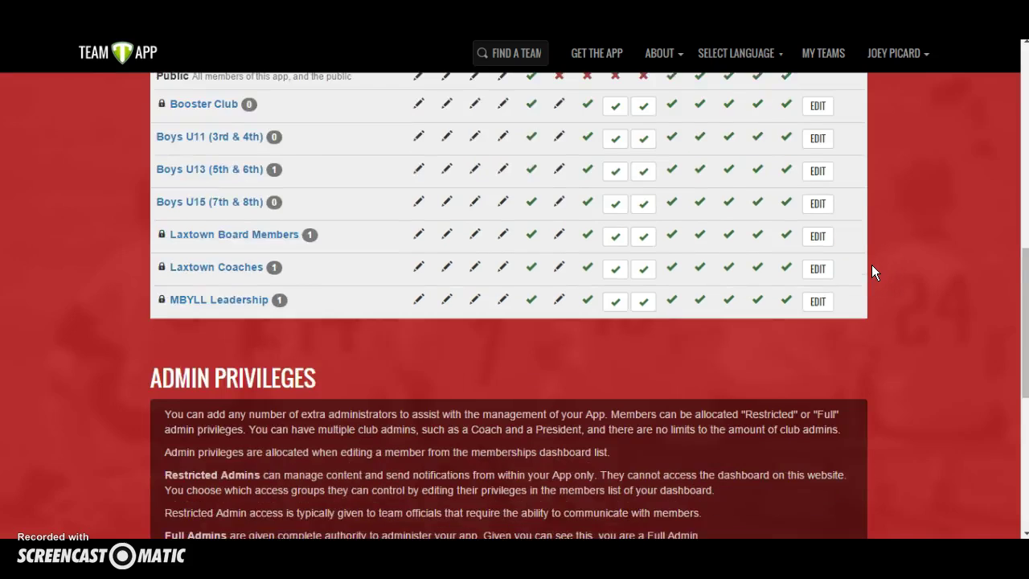
scroll(871, 264, "down", 2)
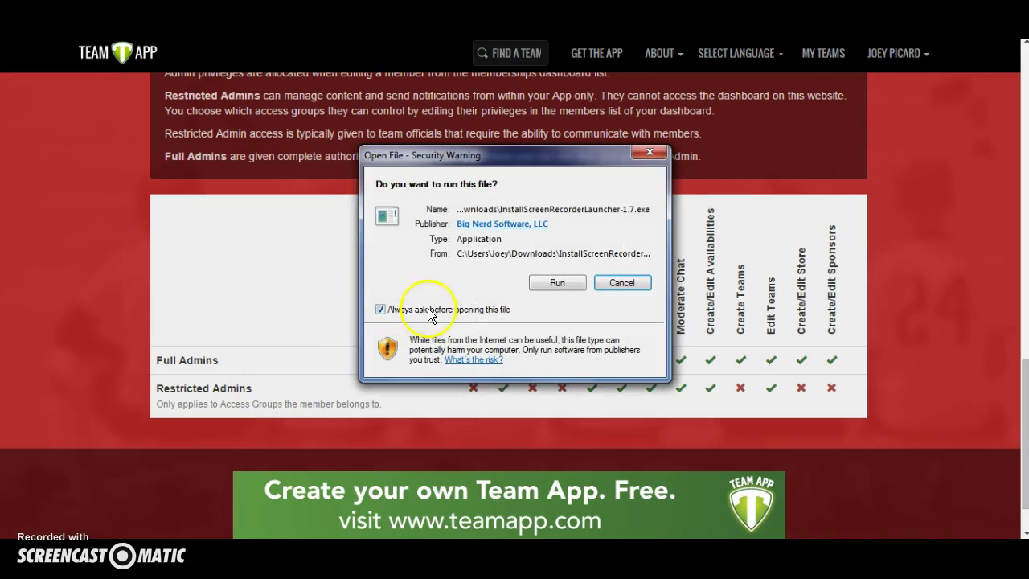
left_click(621, 282)
scroll(201, 267, "up", 3)
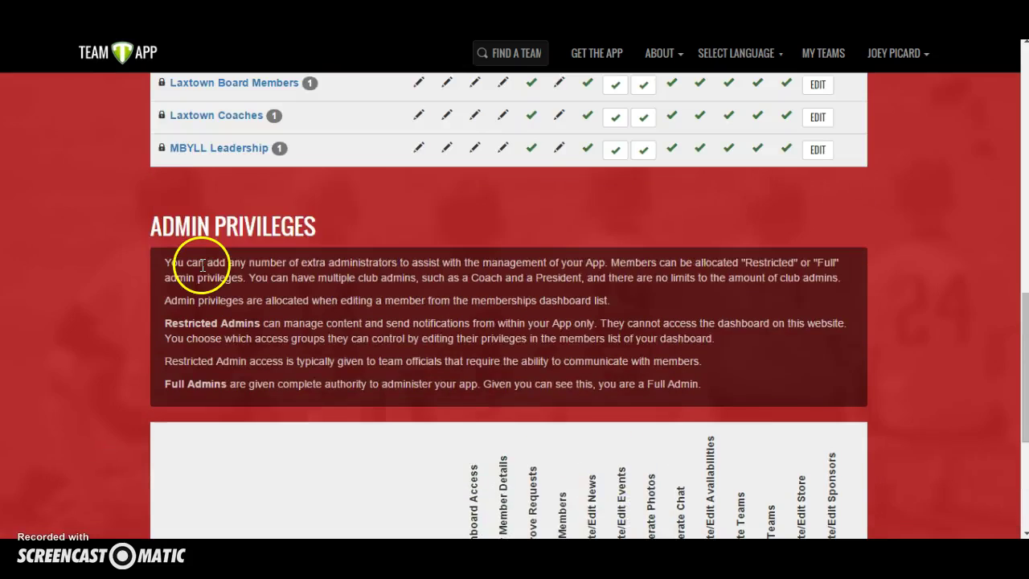
scroll(201, 267, "up", 12)
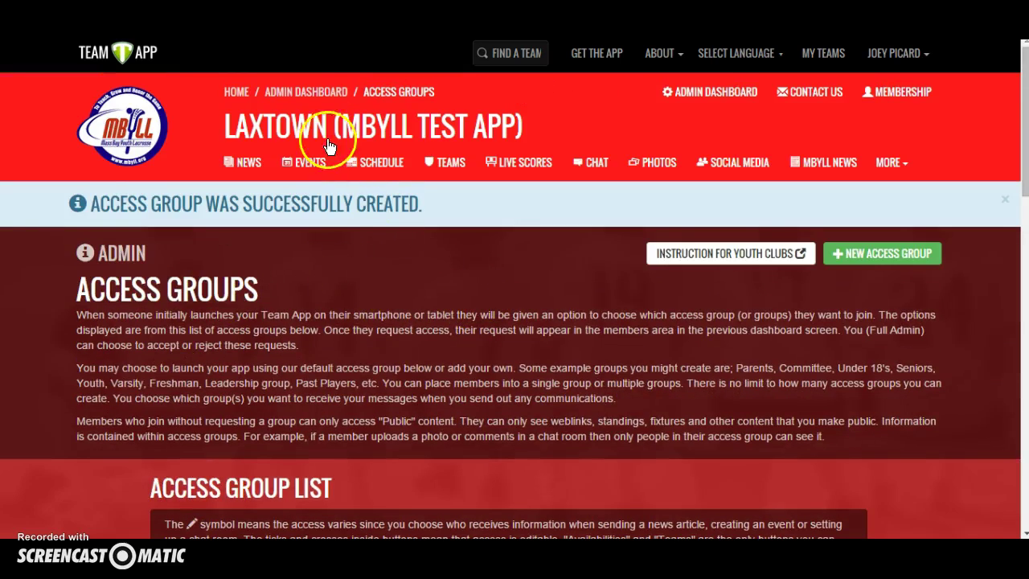
Go back to the admin dashboard, open the Invite / Promote page and review its options for announcing the app.
left_click(308, 88)
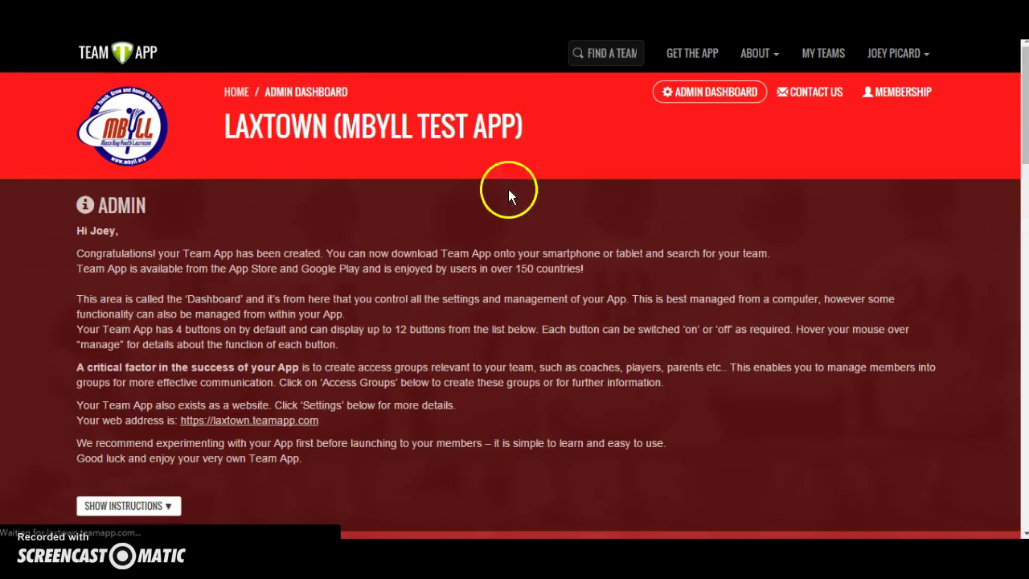
scroll(799, 261, "down", 5)
scroll(799, 262, "down", 1)
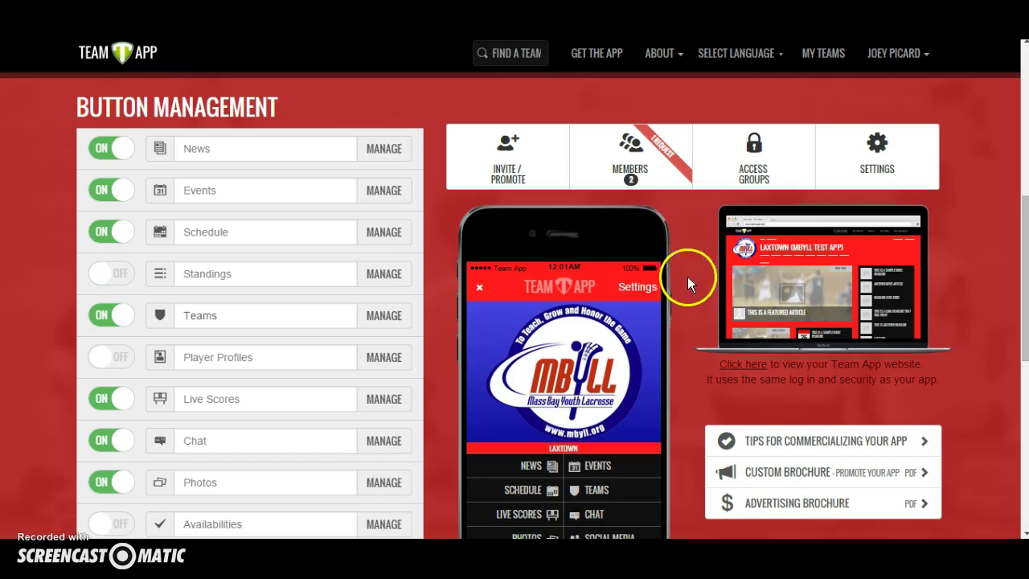
left_click(534, 176)
scroll(780, 285, "down", 1)
scroll(781, 284, "down", 2)
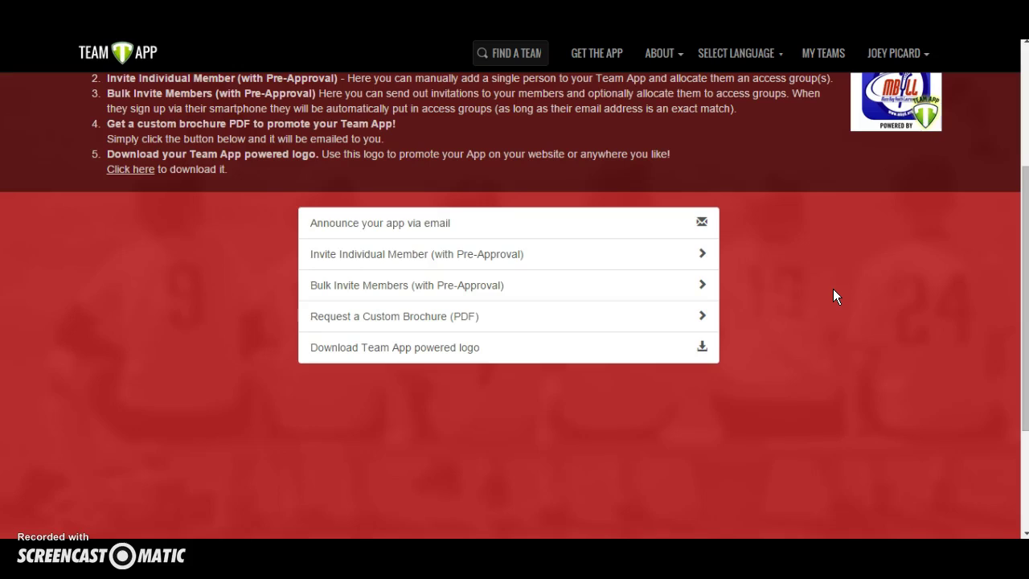
scroll(851, 303, "up", 1)
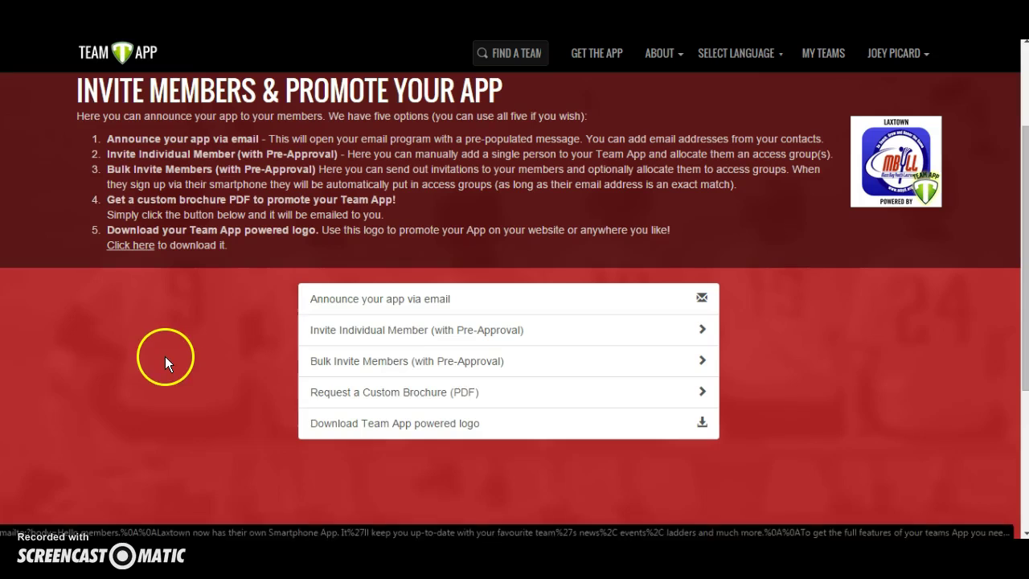
Open the custom brochure (PDF) request form and check its primary contact details.
left_click(455, 392)
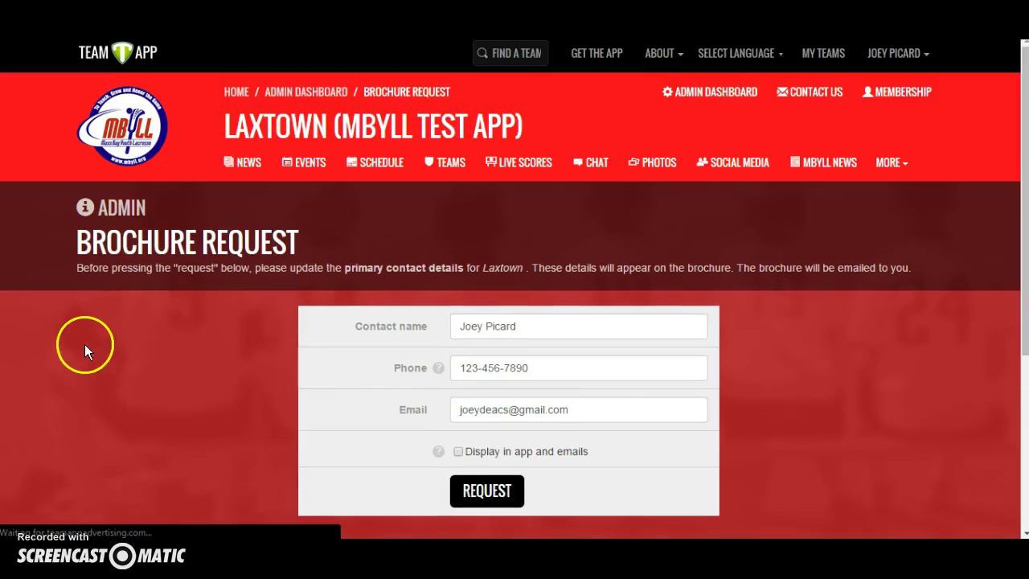
scroll(814, 356, "down", 1)
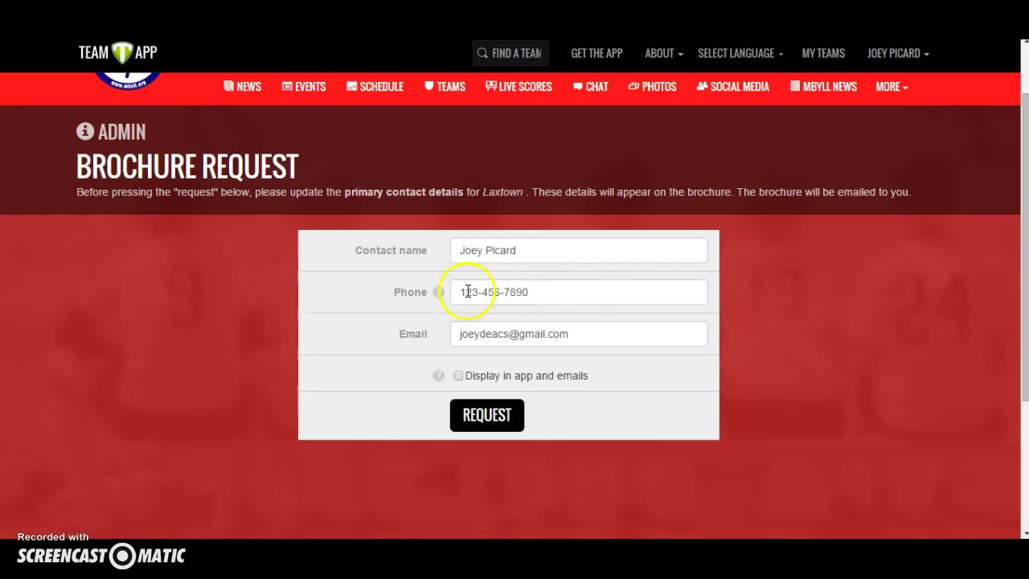
left_click(478, 417)
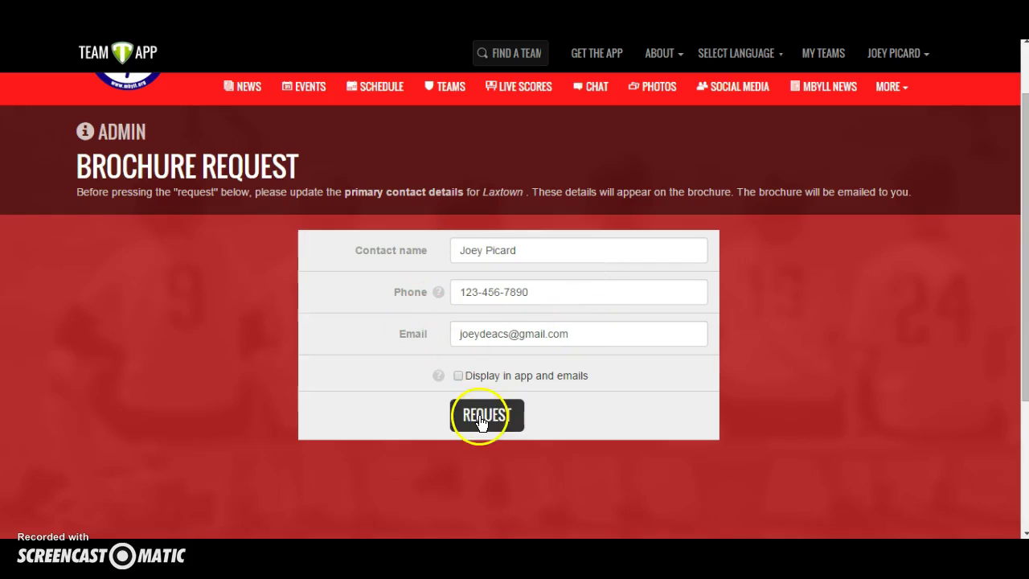
Bring up the Laxtown brochure PDF and examine its sign-up instructions, app preview and contact section.
left_click(62, 378)
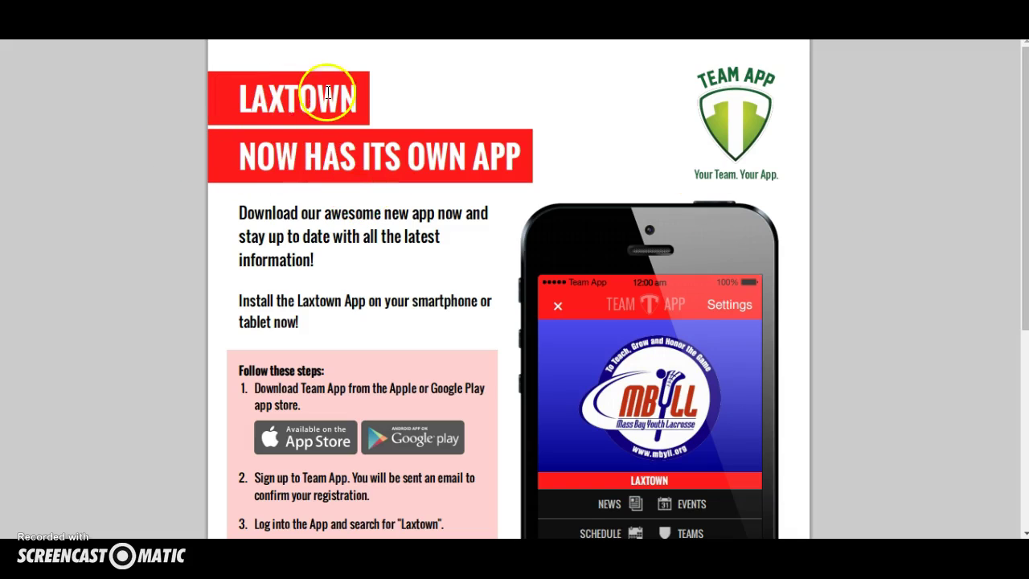
scroll(472, 143, "down", 3)
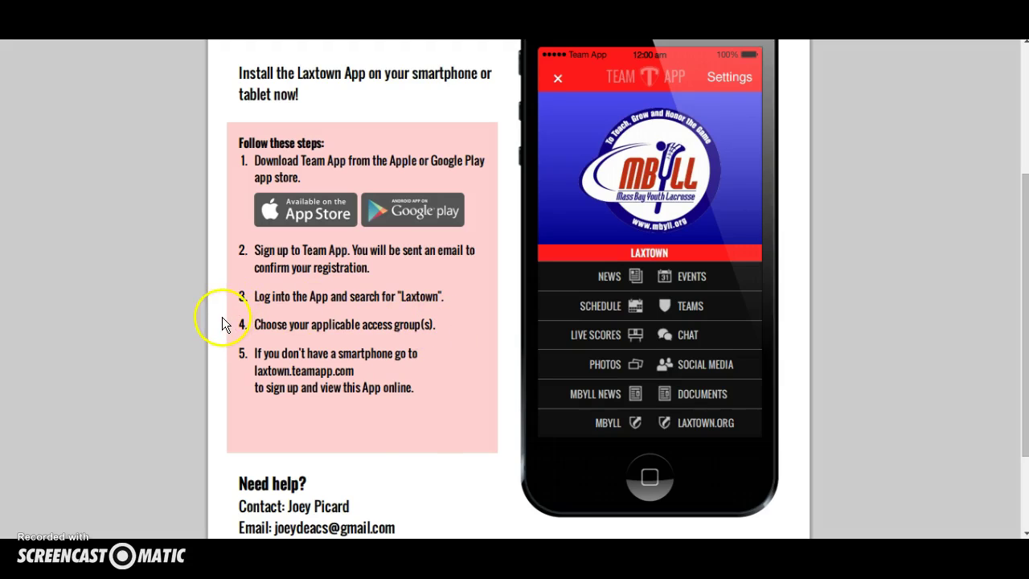
scroll(222, 324, "down", 1)
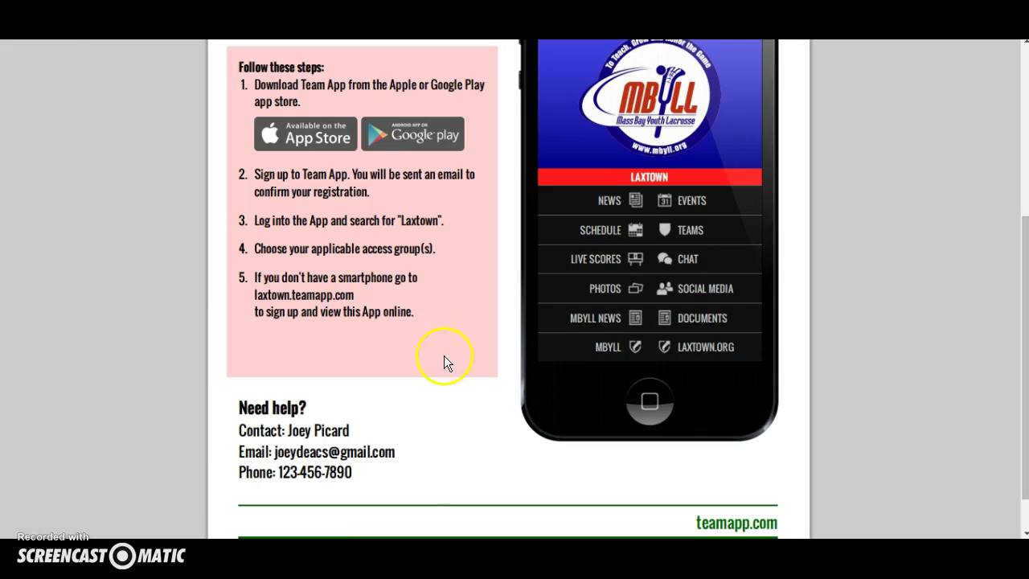
scroll(423, 348, "down", 1)
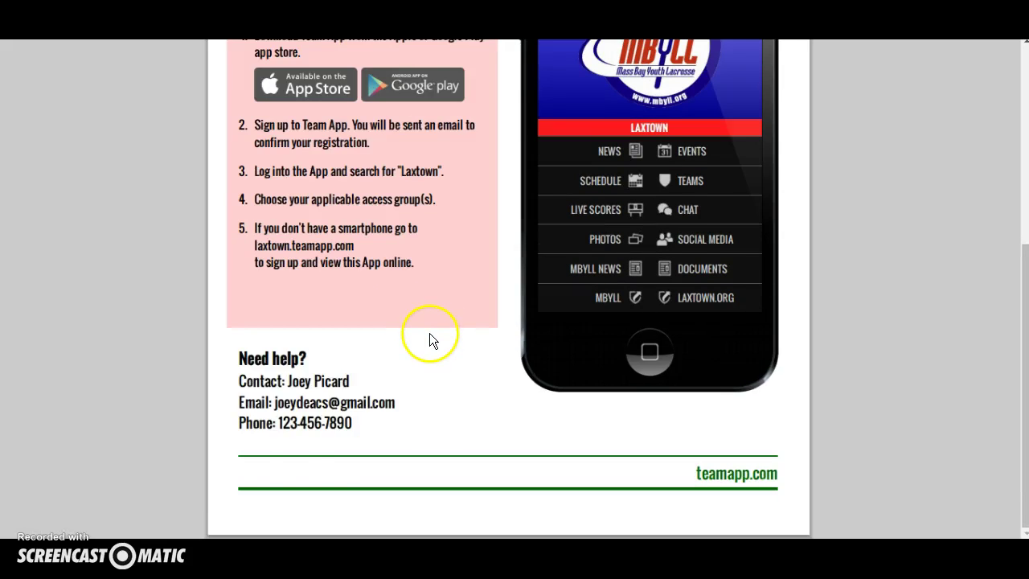
scroll(429, 333, "up", 5)
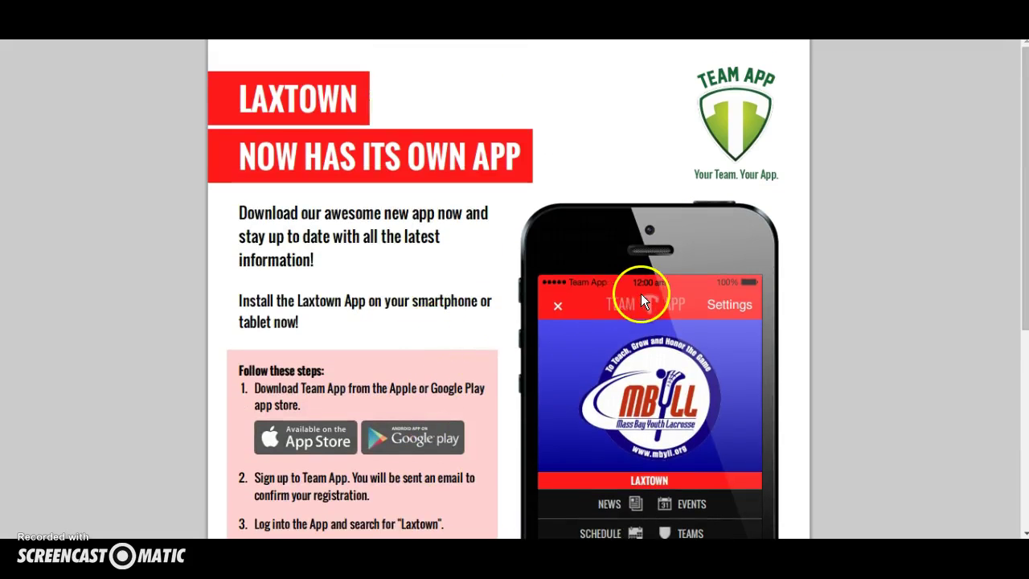
scroll(640, 294, "down", 3)
scroll(515, 299, "up", 3)
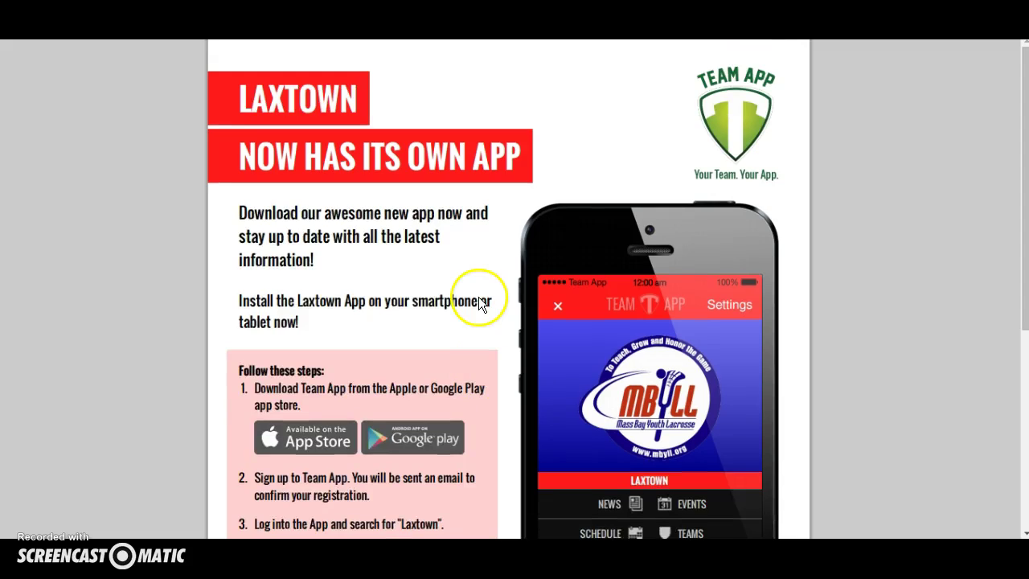
scroll(463, 281, "down", 2)
scroll(467, 277, "up", 2)
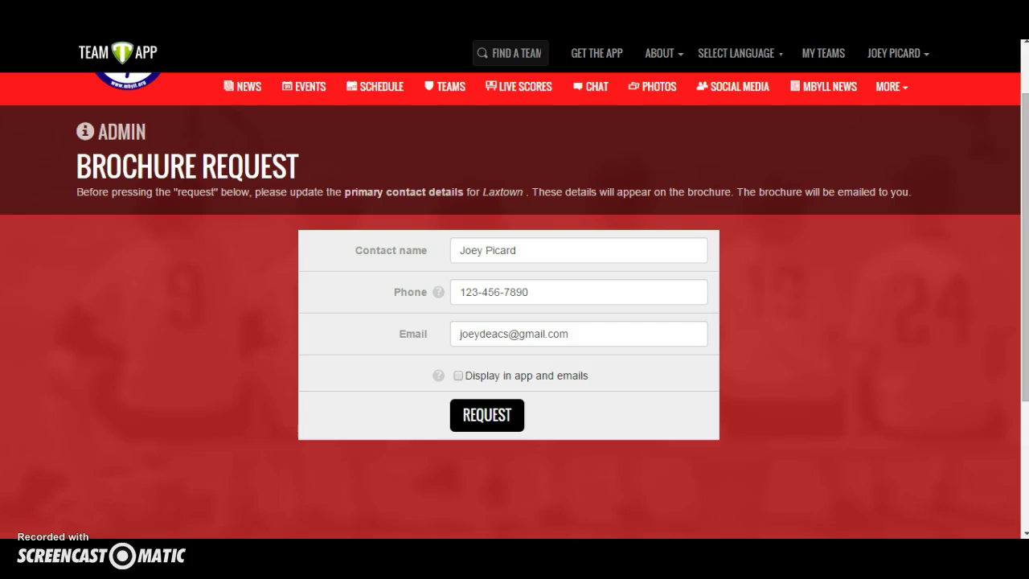
Return to the admin dashboard and open the members list at the pending access request.
scroll(224, 239, "up", 1)
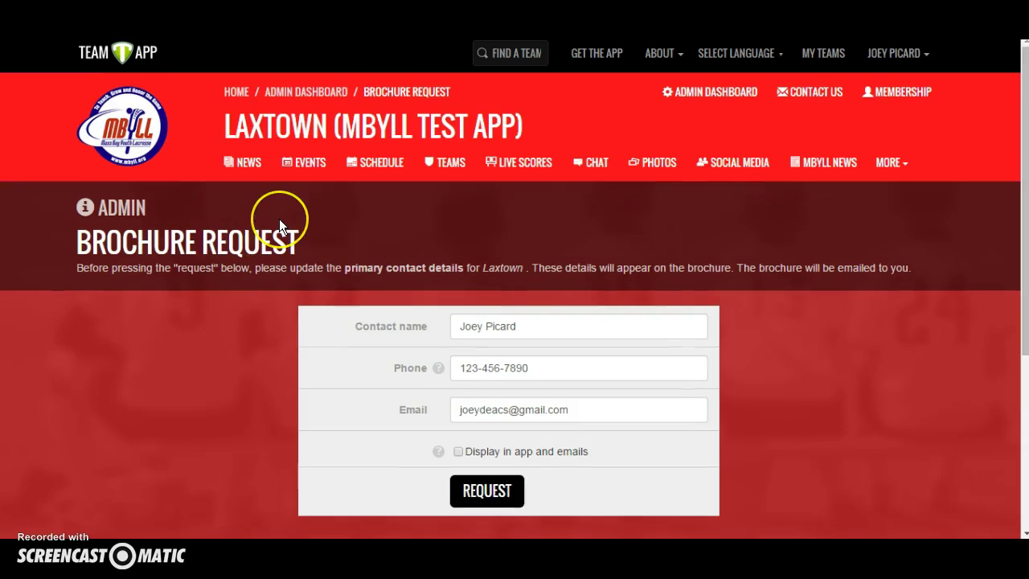
left_click(275, 93)
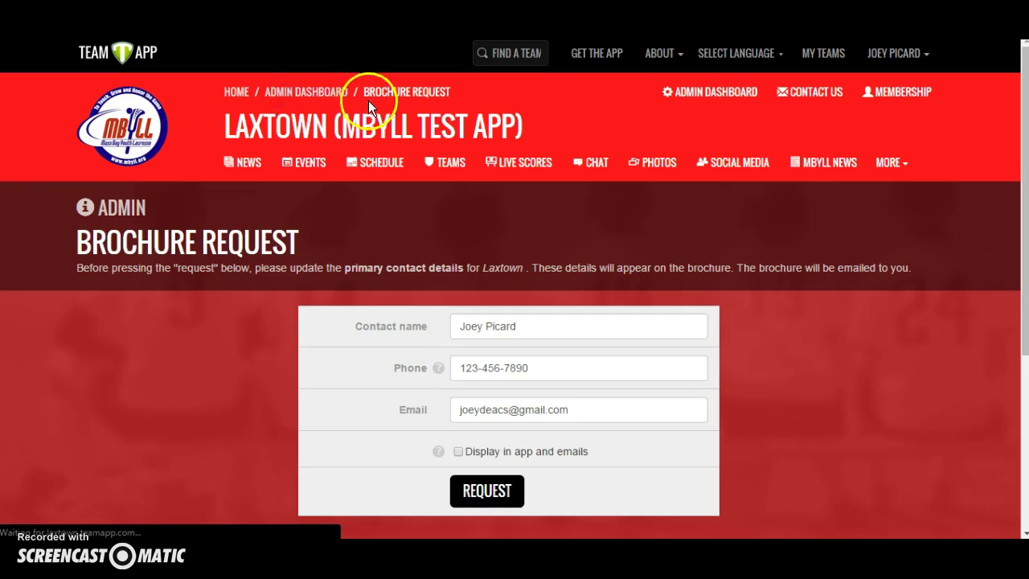
scroll(647, 241, "down", 3)
scroll(649, 239, "down", 1)
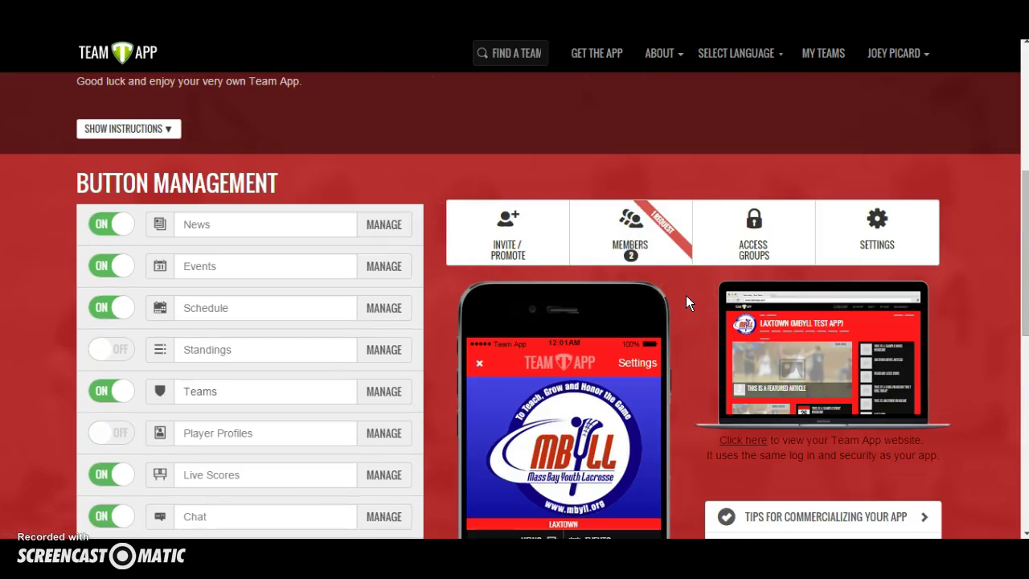
left_click(661, 233)
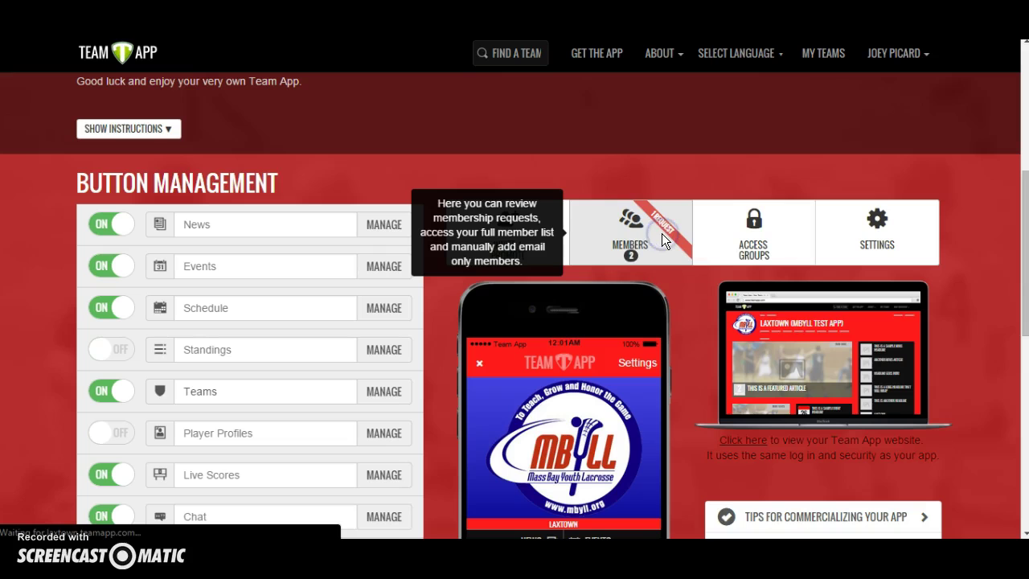
scroll(665, 249, "down", 5)
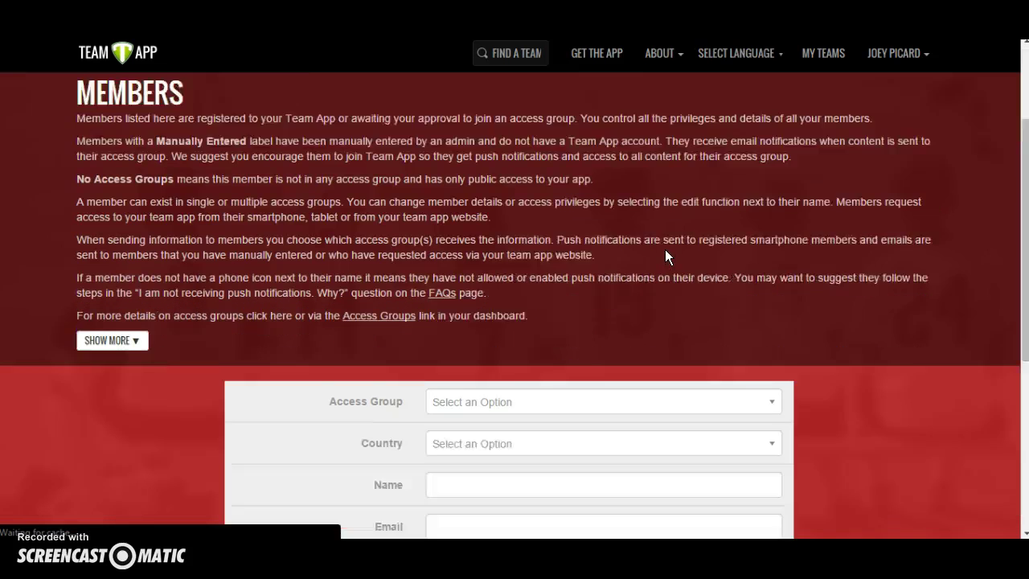
scroll(667, 250, "down", 3)
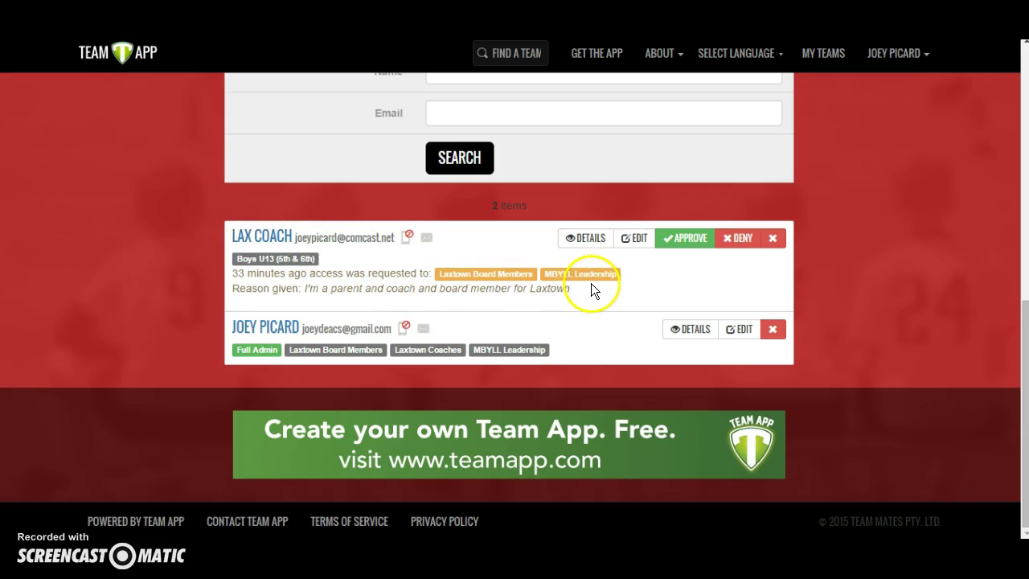
Edit the member with the pending request, adding the Laxtown Board Members, Booster Club and Laxtown Coaches access groups.
left_click(634, 238)
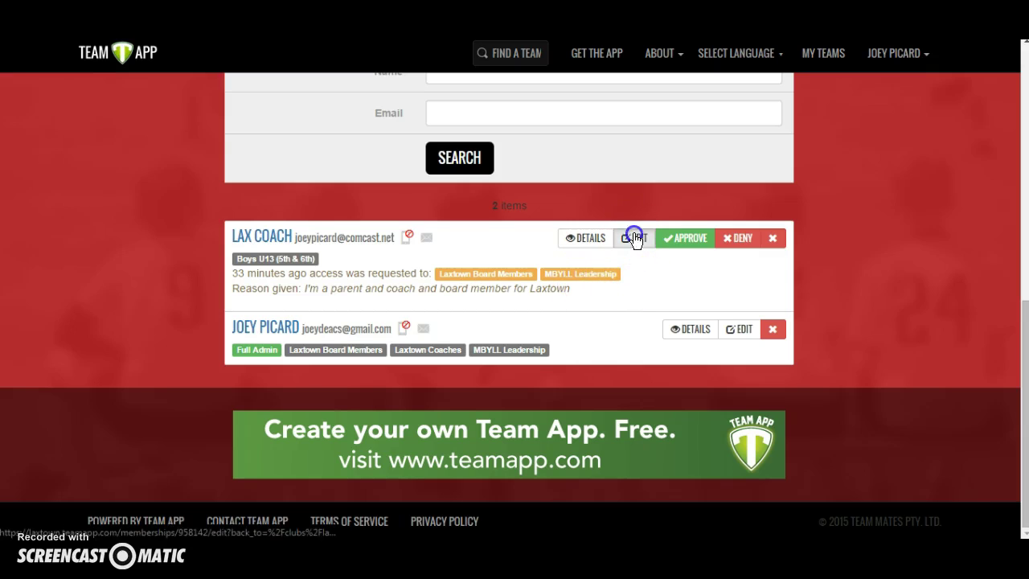
scroll(631, 274, "down", 3)
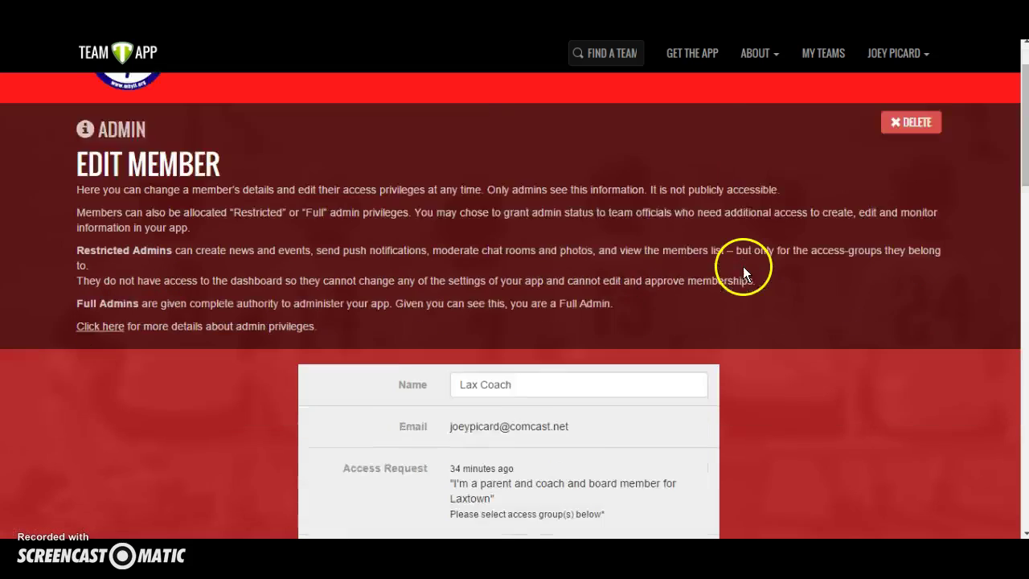
scroll(742, 266, "down", 2)
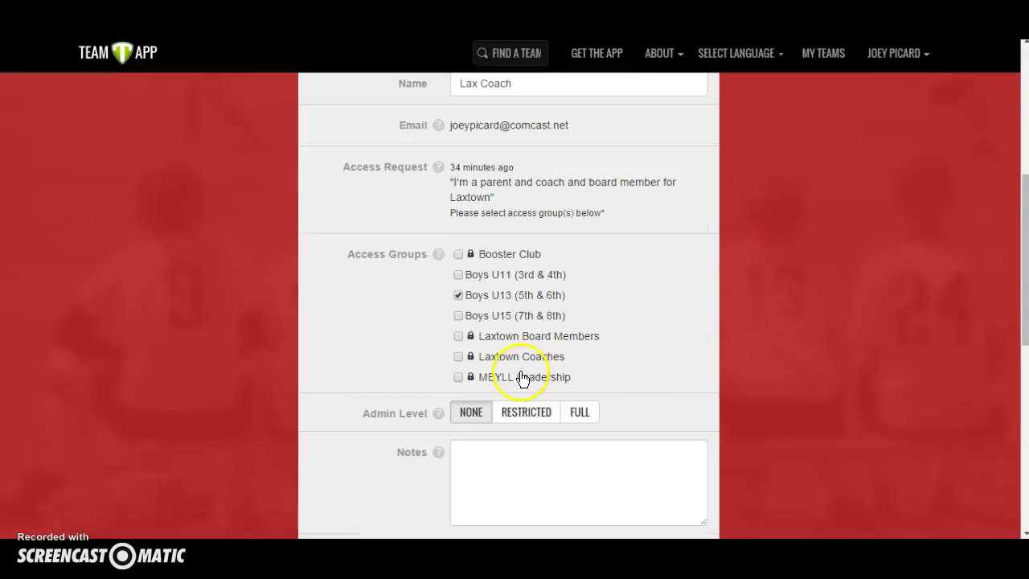
left_click(458, 336)
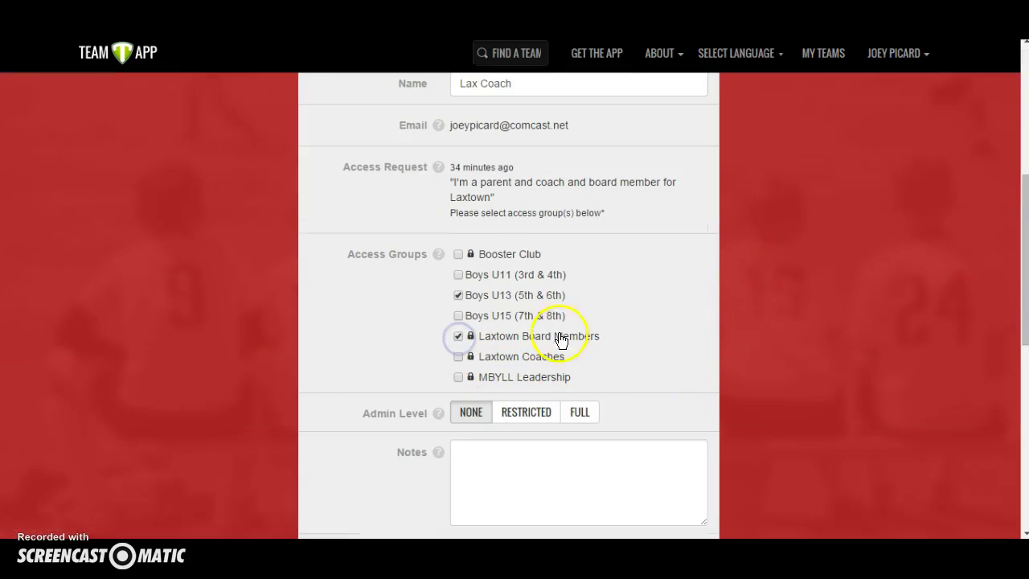
left_click(458, 254)
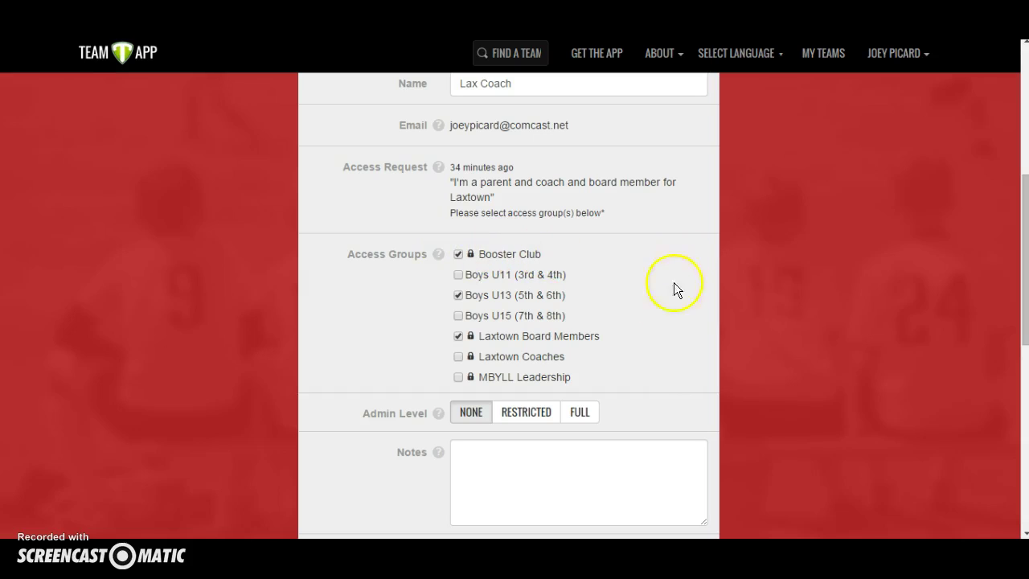
left_click(459, 357)
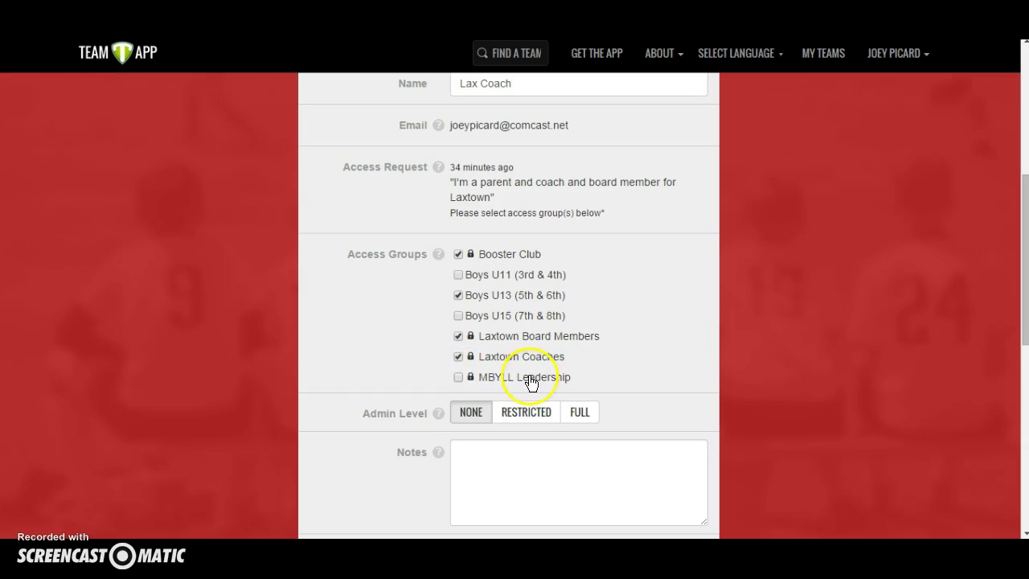
Make the member a Restricted admin for Boys U13 (5th & 6th), Laxtown Board Members and Laxtown Coaches, save, and check the members list.
scroll(694, 368, "down", 1)
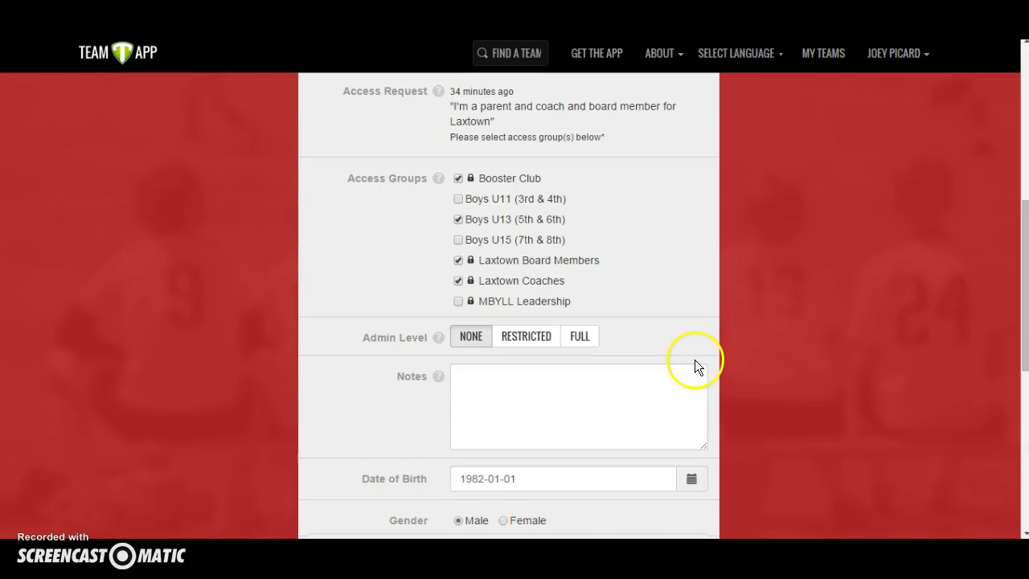
left_click(527, 336)
scroll(819, 349, "down", 1)
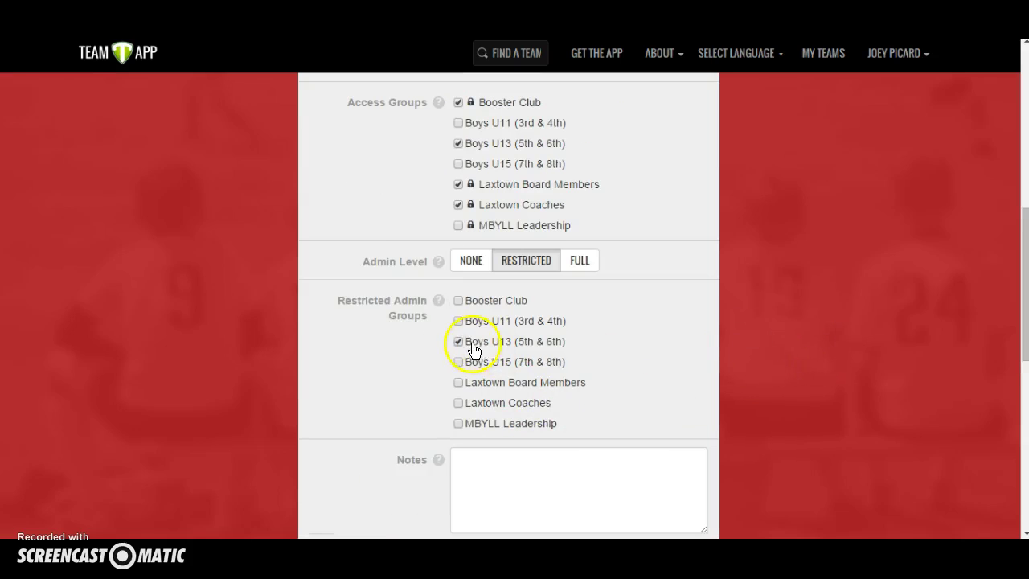
left_click(458, 401)
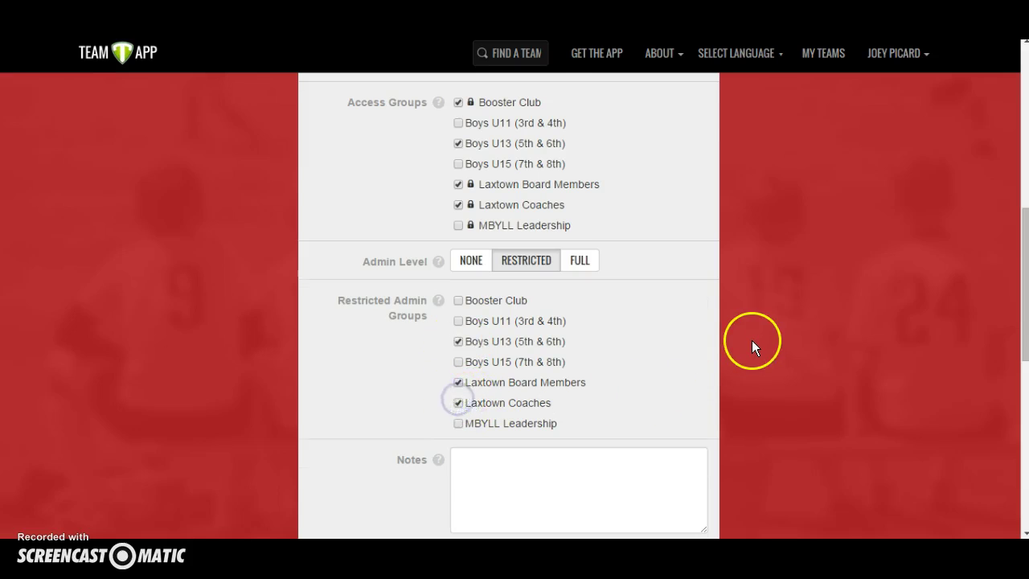
scroll(752, 340, "down", 5)
left_click(478, 439)
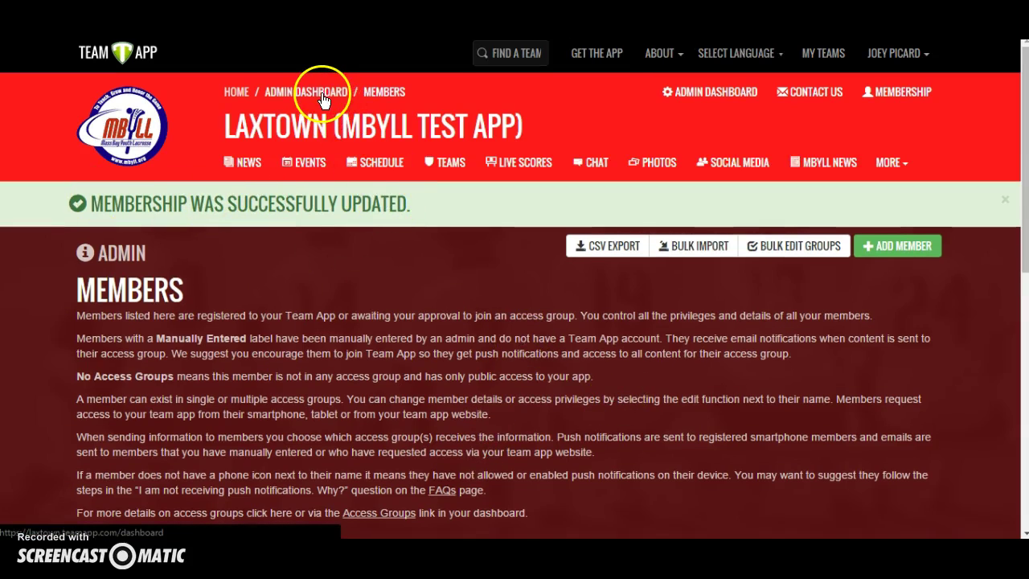
scroll(481, 229, "down", 4)
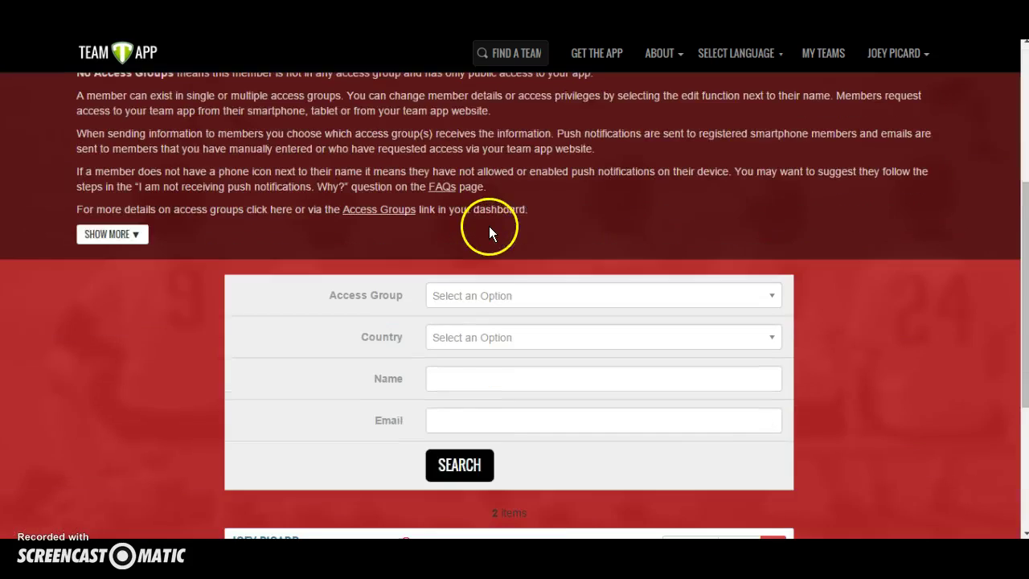
scroll(492, 225, "down", 4)
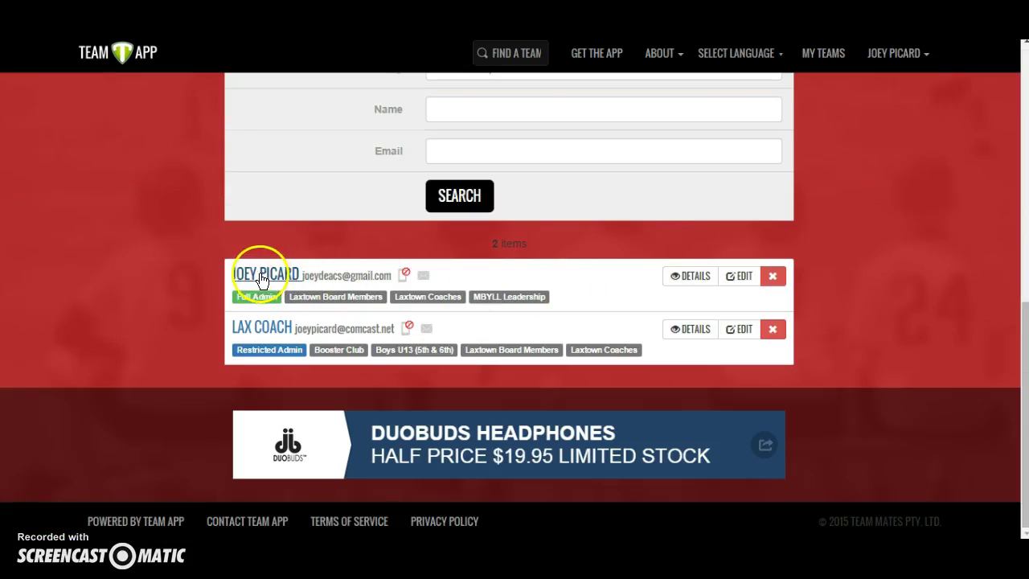